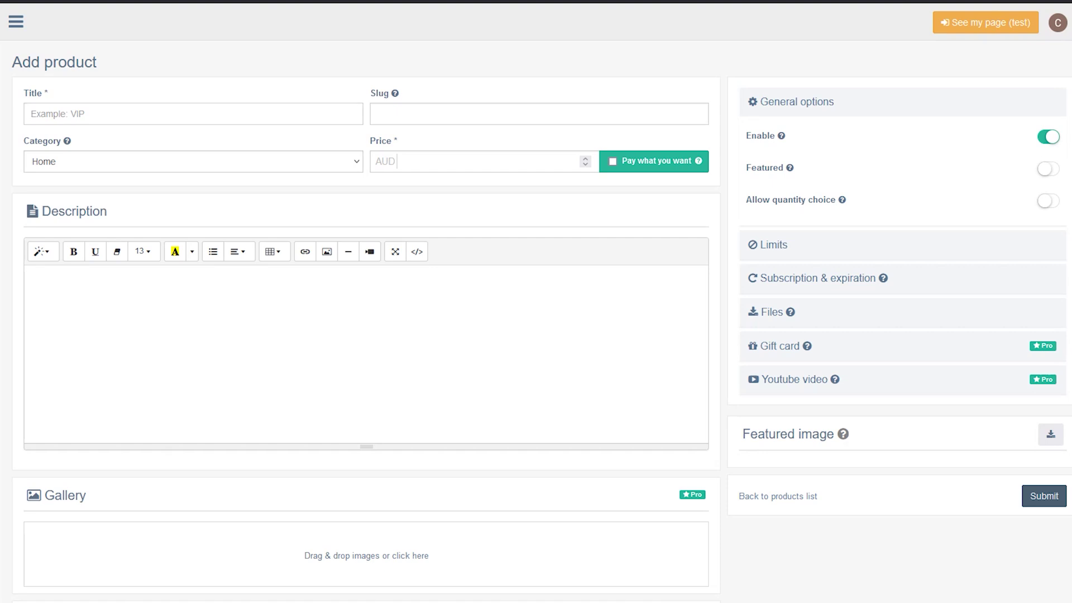
# Title the new product 'AK + MEDS+ 500TV Coins' and set its price to 2.5.
pyautogui.write('AK + MEDS+ 500TV Coins')
pyautogui.click(402, 161)
pyautogui.write('20')
pyautogui.press('BackSpace')
pyautogui.write('.5')
# Describe it as 'AK Rifle with free 500 VT coins', marked Featured with quantity choice allowed.
pyautogui.click(31, 277)
pyautogui.write('AK Rifle with free 500 VT coins')
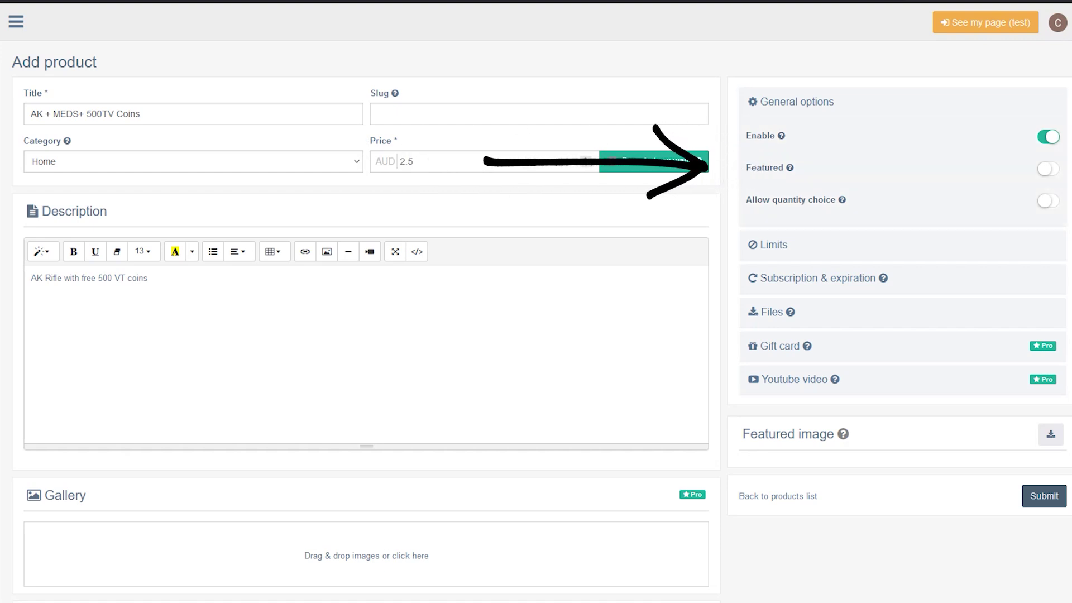
pyautogui.click(1047, 169)
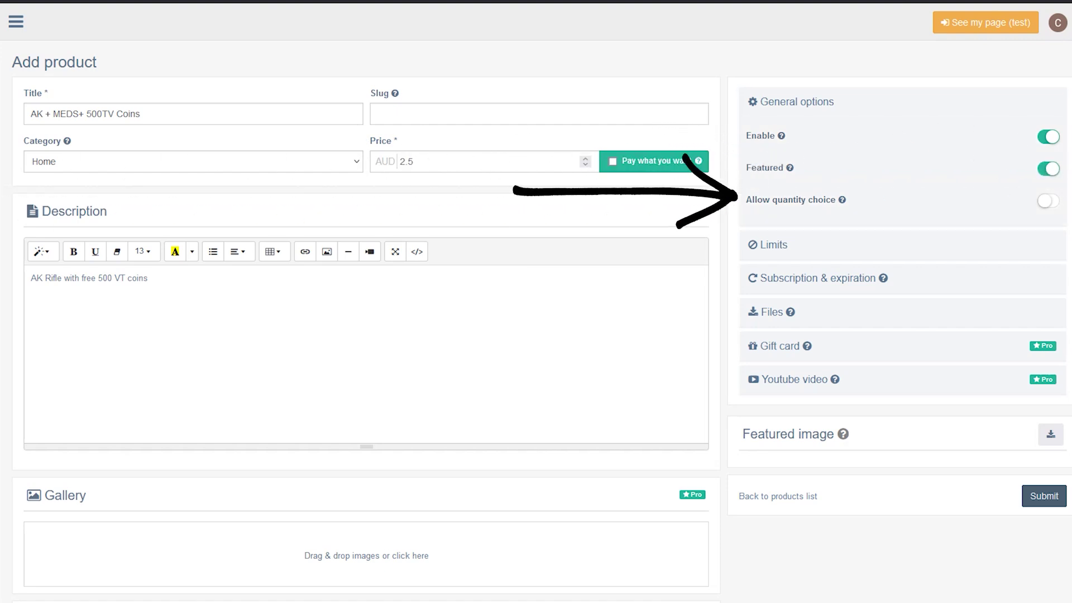
pyautogui.click(1048, 201)
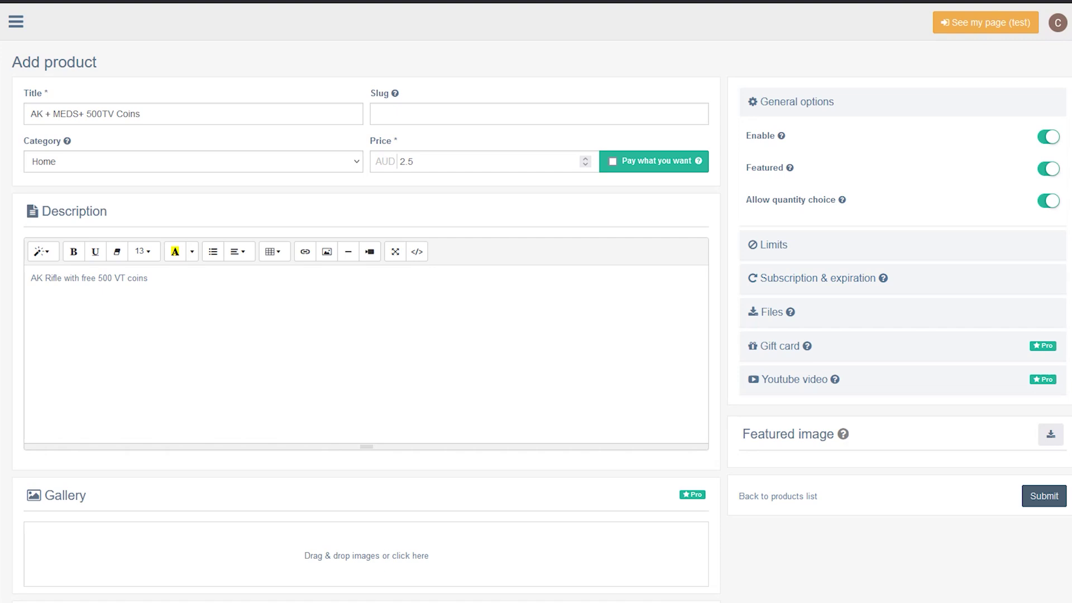
# Add the #14640 VereTech Tutorial server to the product's server commands.
pyautogui.scroll(-5, 536, 302)
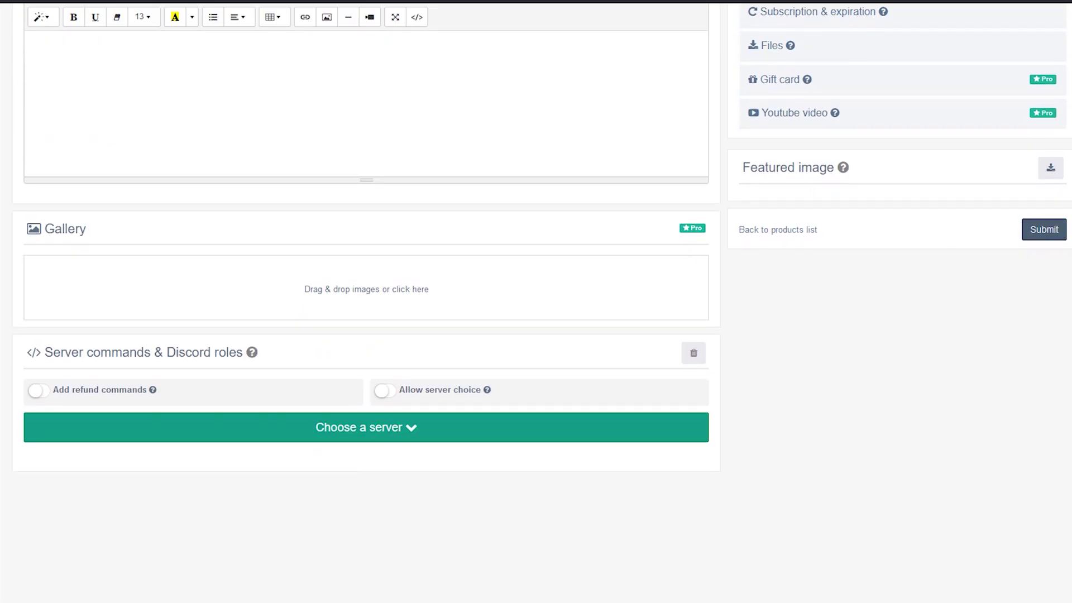
pyautogui.click(366, 427)
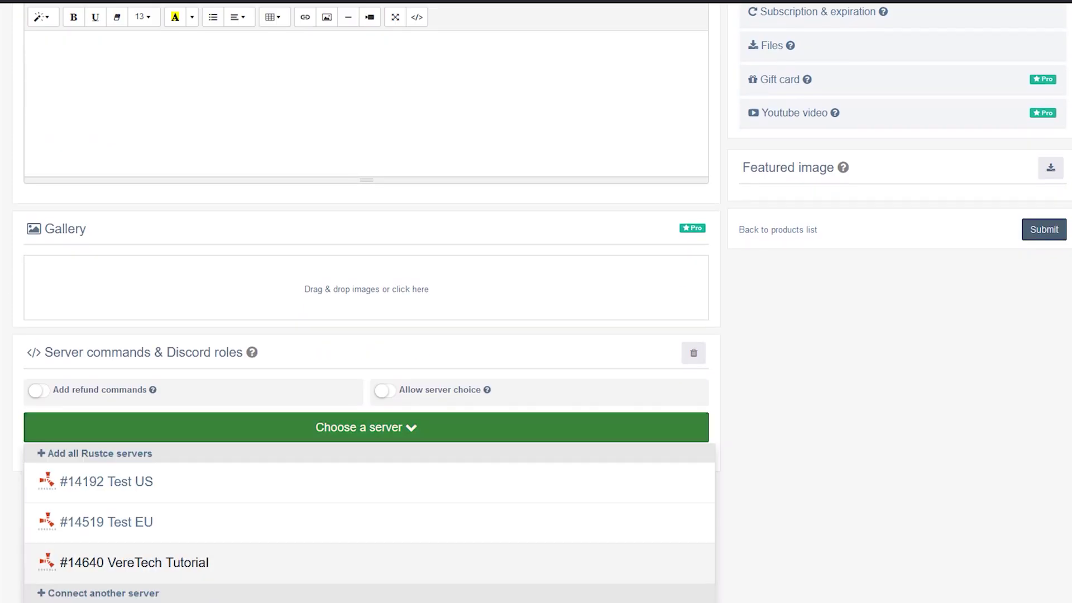
pyautogui.click(366, 562)
pyautogui.scroll(-5, 366, 357)
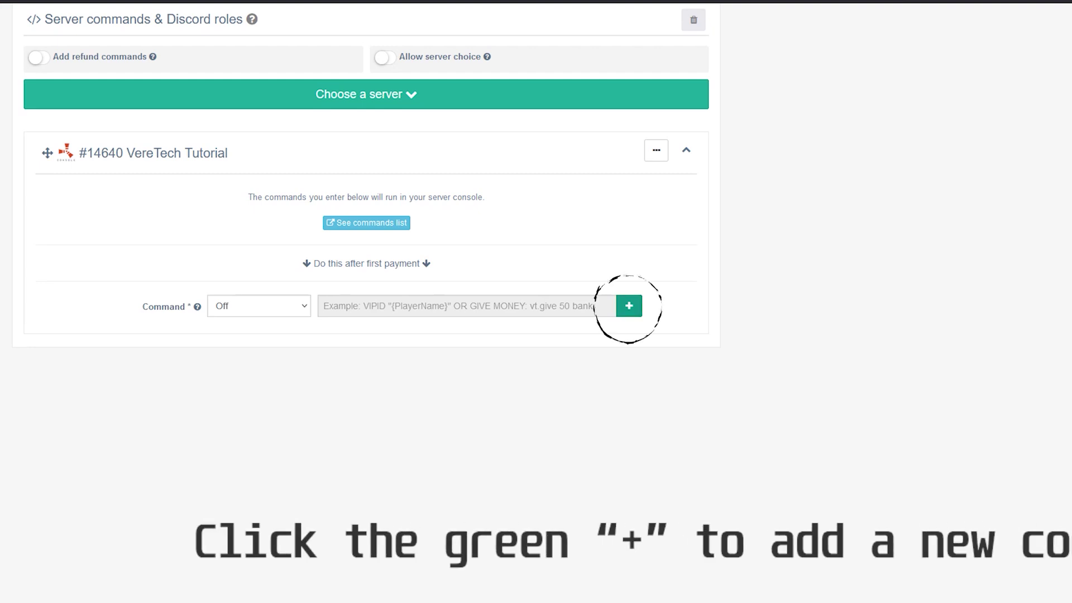
# Add three extra command rows and set the first to run only if the player is online.
pyautogui.click(628, 306)
pyautogui.click(628, 306)
pyautogui.click(629, 305)
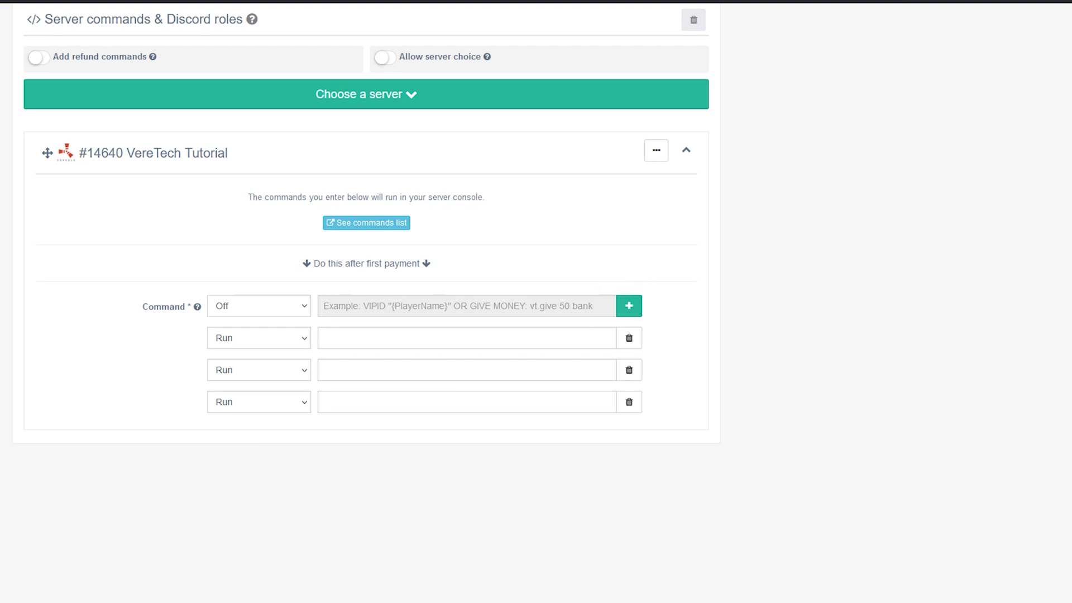
pyautogui.click(259, 305)
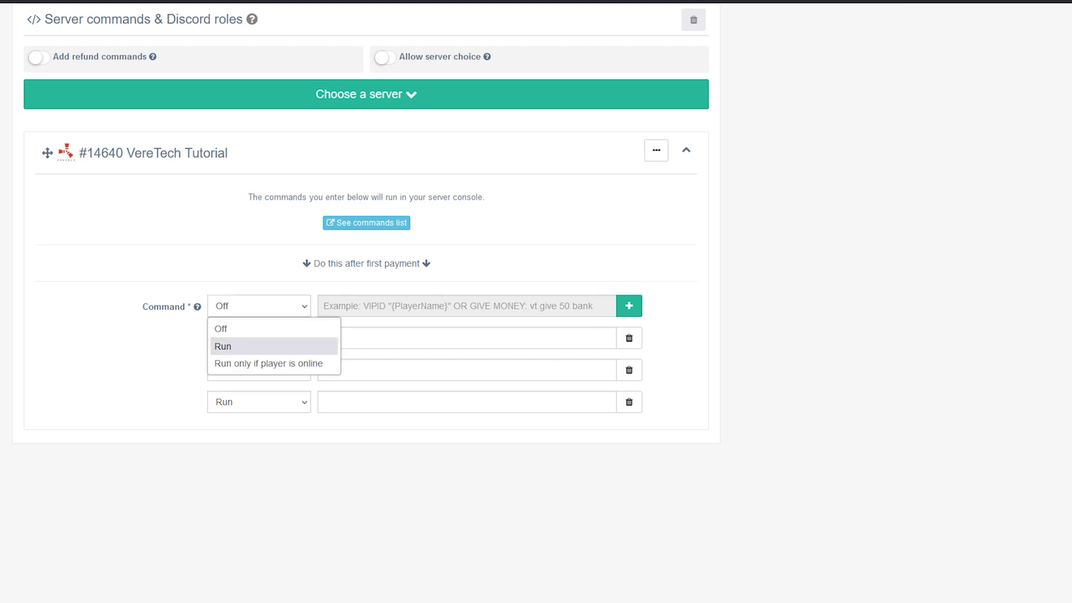
pyautogui.press('Return')
pyautogui.press('Tab')
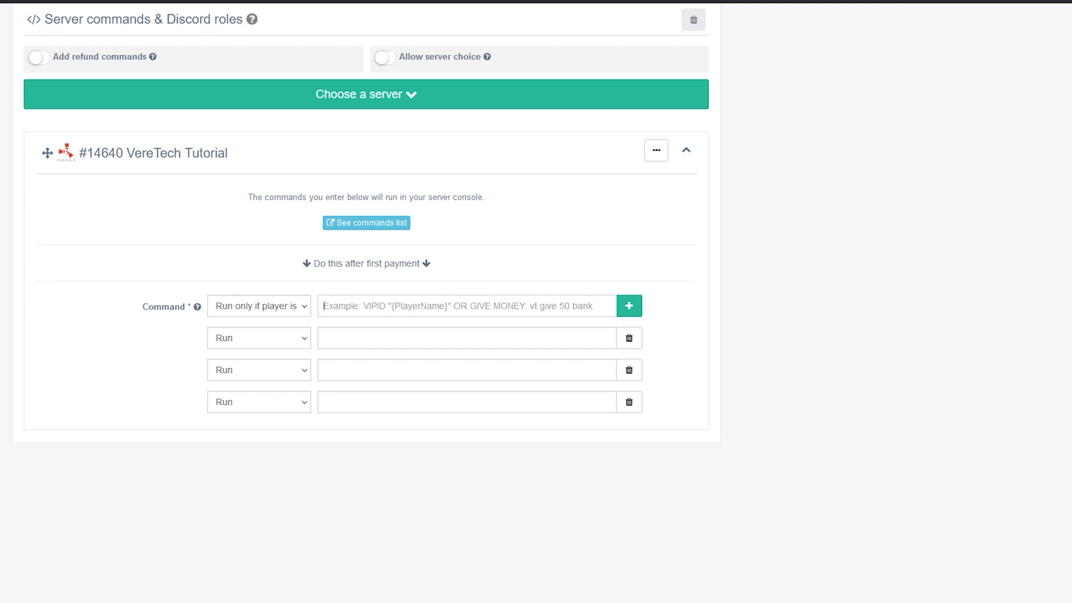
# Enter the first command inventory.giveto "{PlayerName}" rifle.ak {quantity}.
pyautogui.write('in')
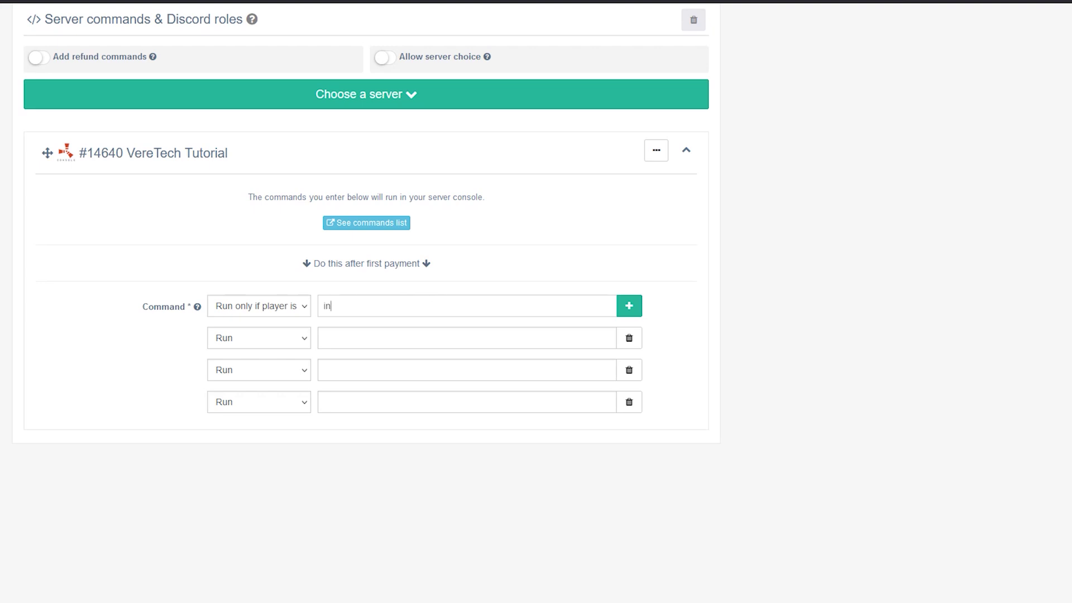
pyautogui.write('ventory.giveto "{Play')
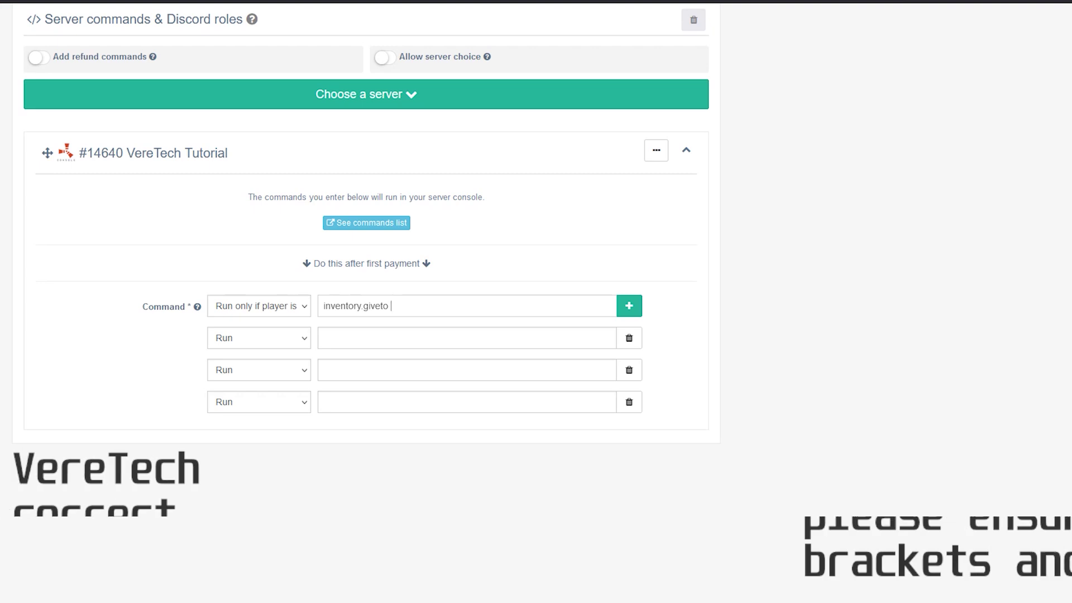
pyautogui.write('erName}"')
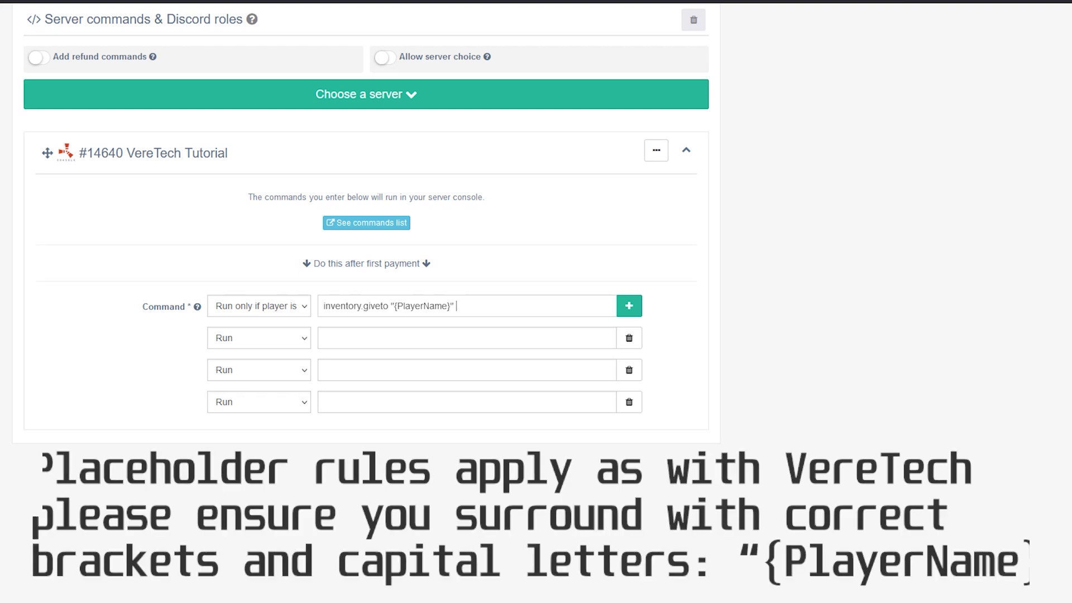
pyautogui.write(' r')
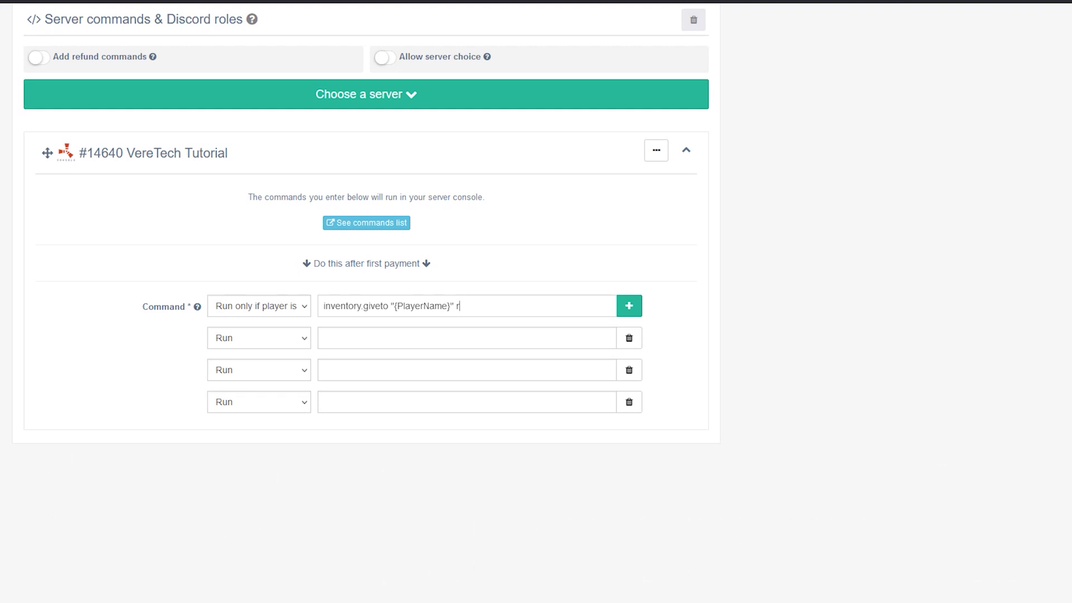
pyautogui.write('ifle.ak')
pyautogui.write('{')
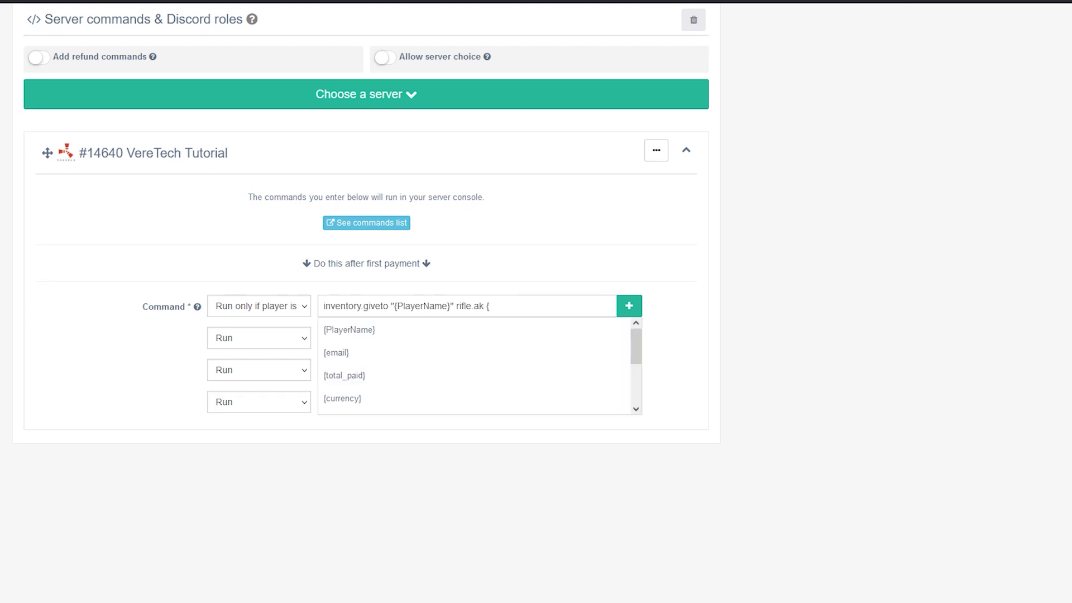
pyautogui.write('quantity}')
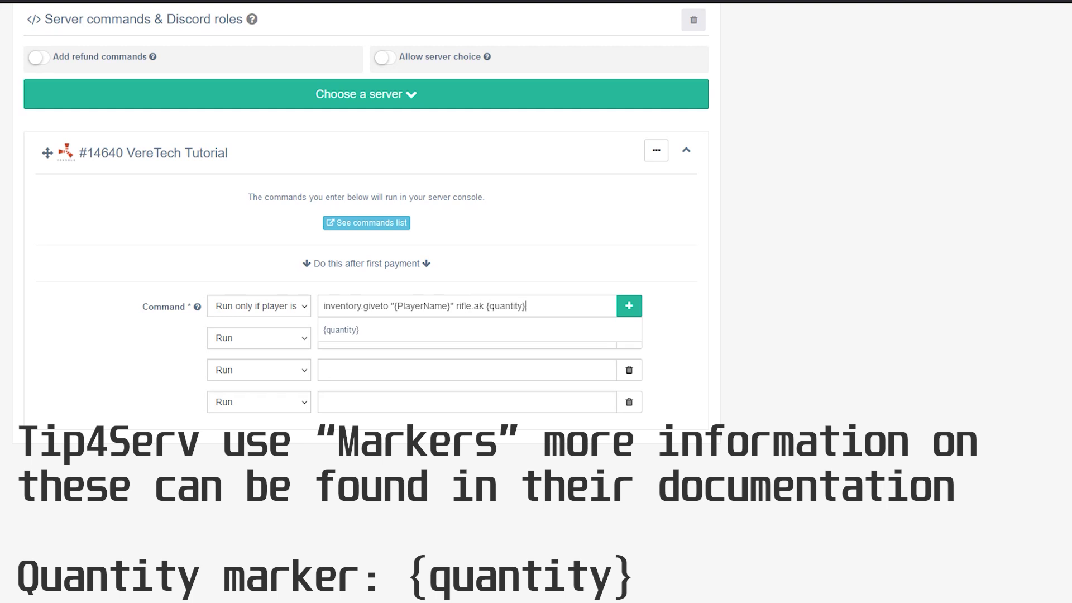
pyautogui.press('Down')
pyautogui.press('Return')
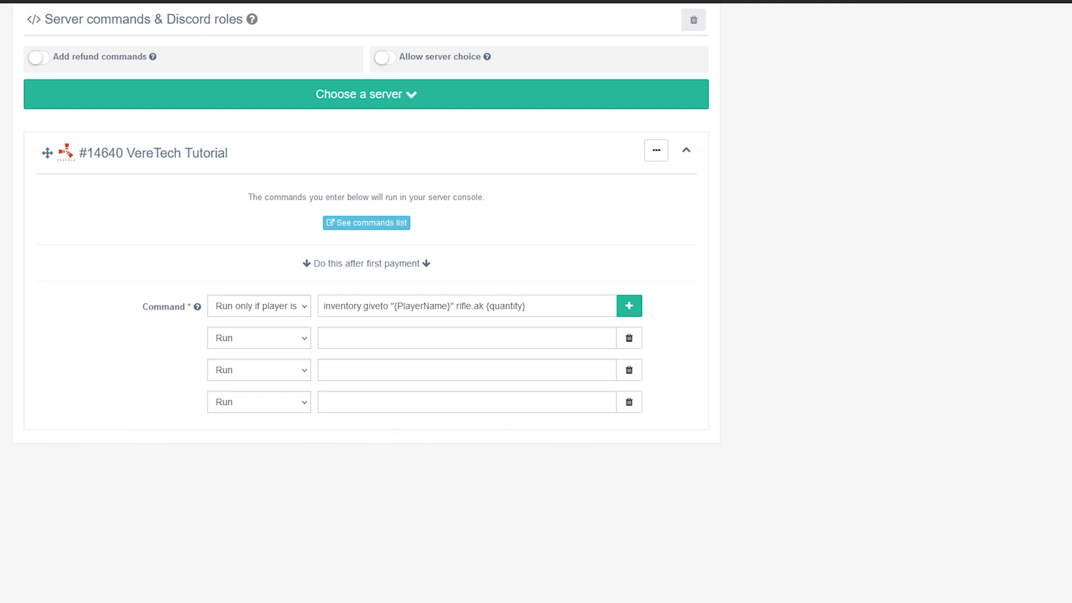
pyautogui.click(259, 338)
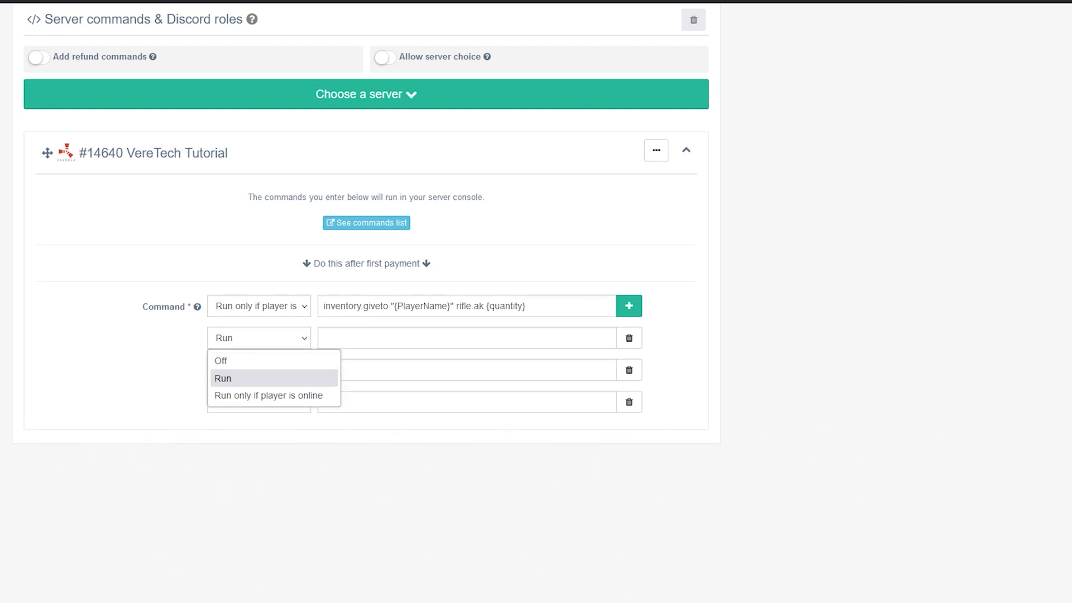
# Make the second command inventory.giveto "{PlayerName}" syringe.medical {quantity*3}, running only when the player is online.
pyautogui.press('Escape')
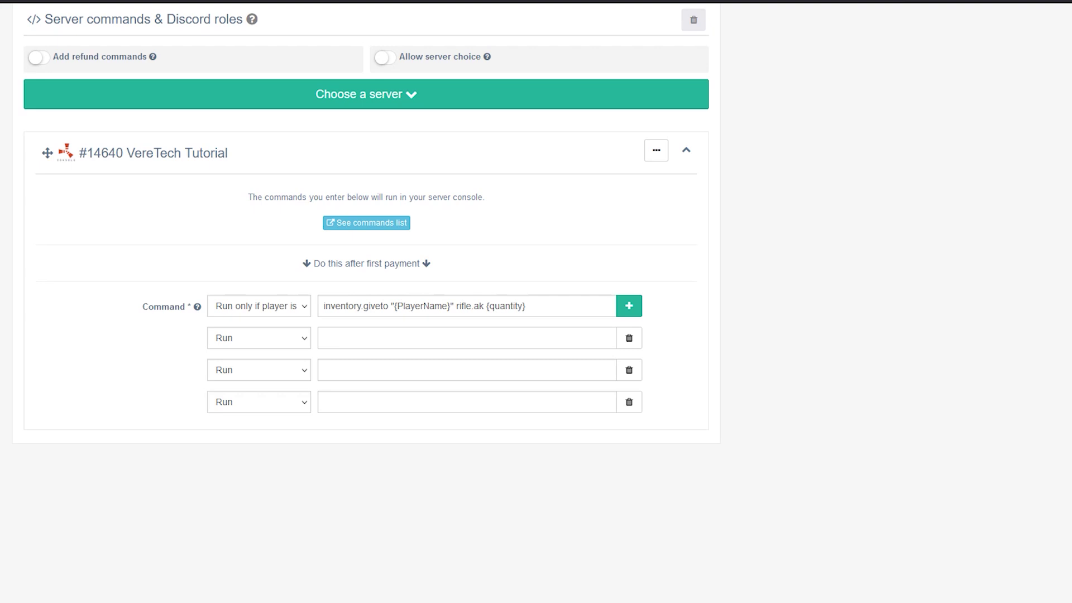
pyautogui.write('inventory.giveto "{PlayerName}" syringe.medical')
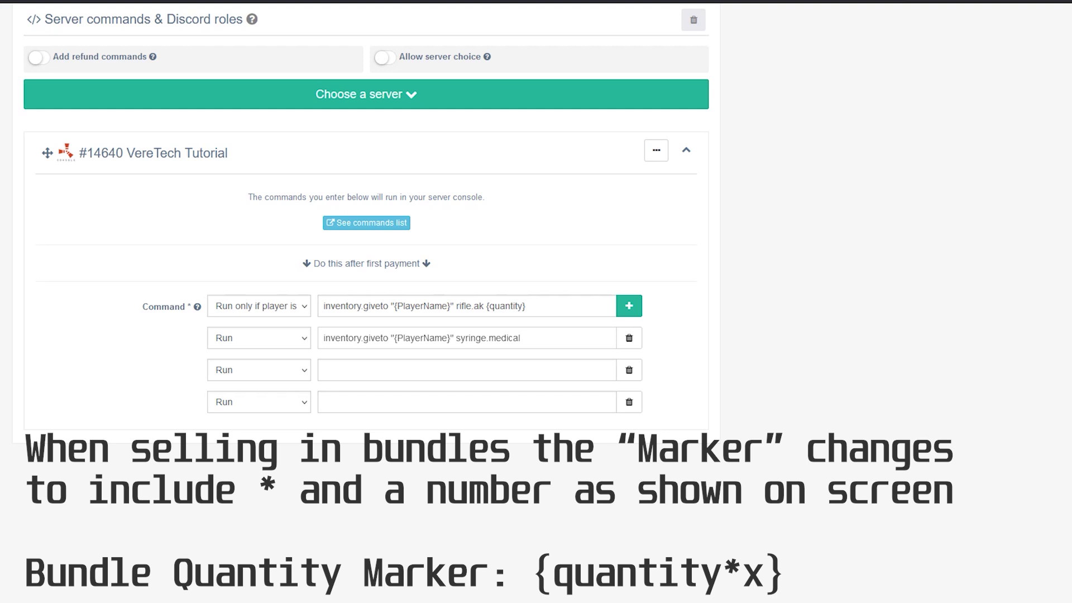
pyautogui.write('{quan')
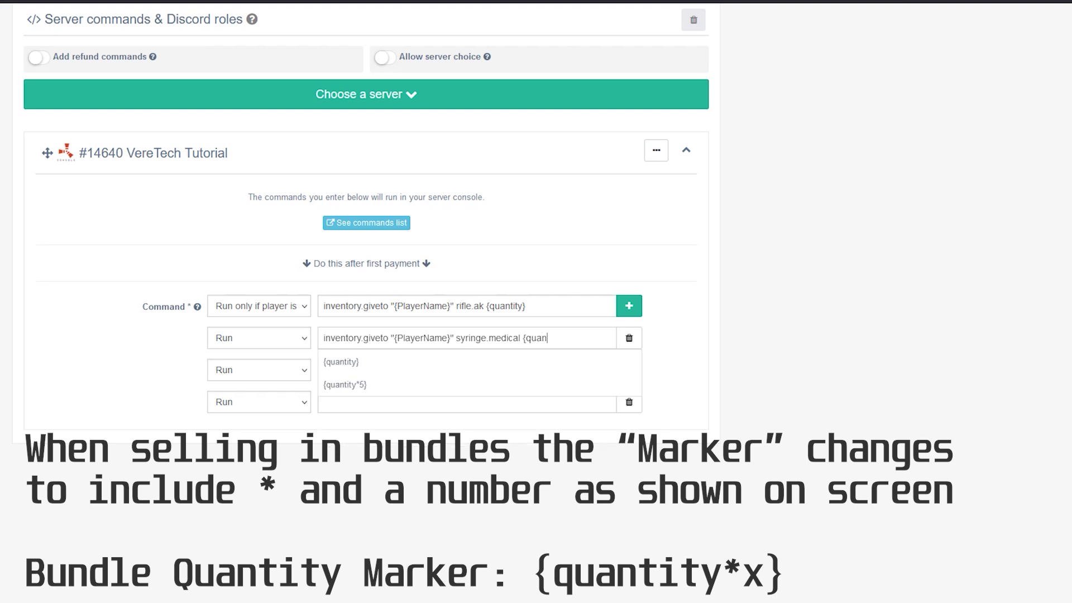
pyautogui.write('tity*3}')
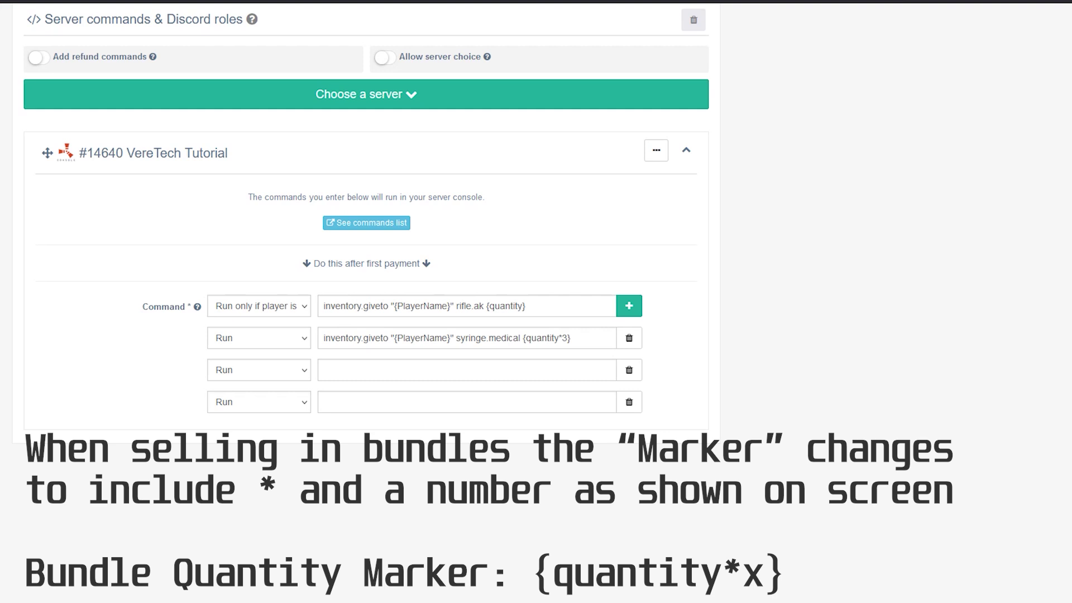
pyautogui.click(259, 338)
pyautogui.click(268, 395)
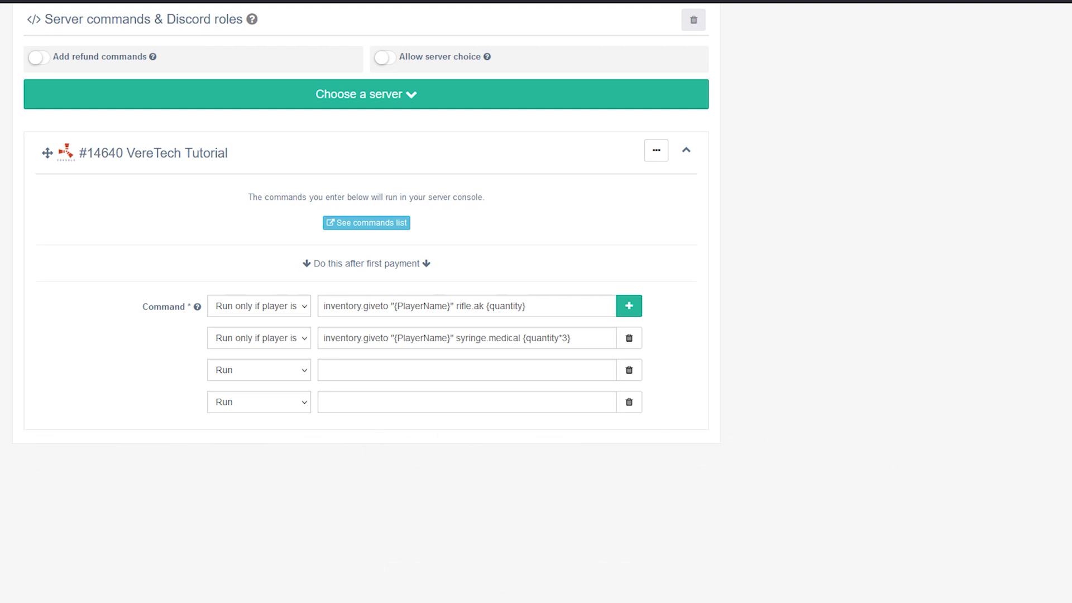
# Enter the third command vt.give {quantity*500} bank, left set to always run.
pyautogui.click(259, 369)
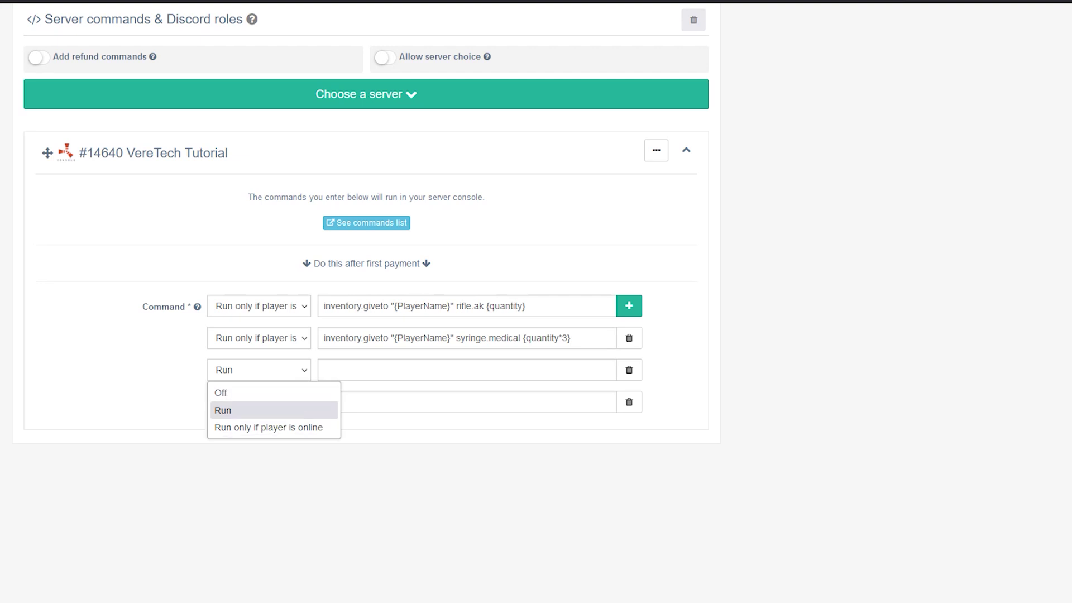
pyautogui.click(258, 411)
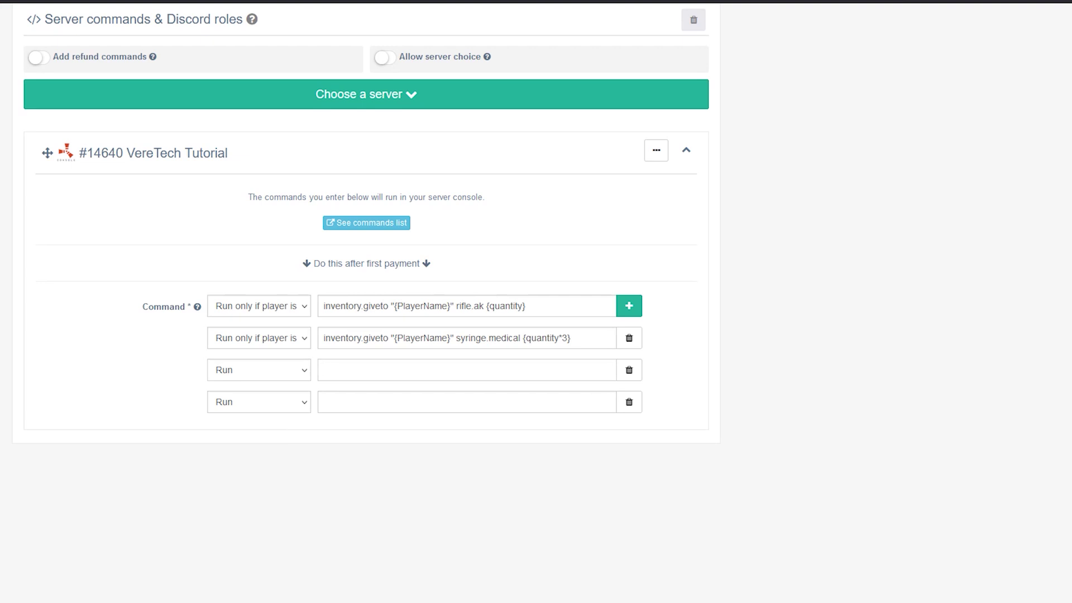
pyautogui.write('vt.gi')
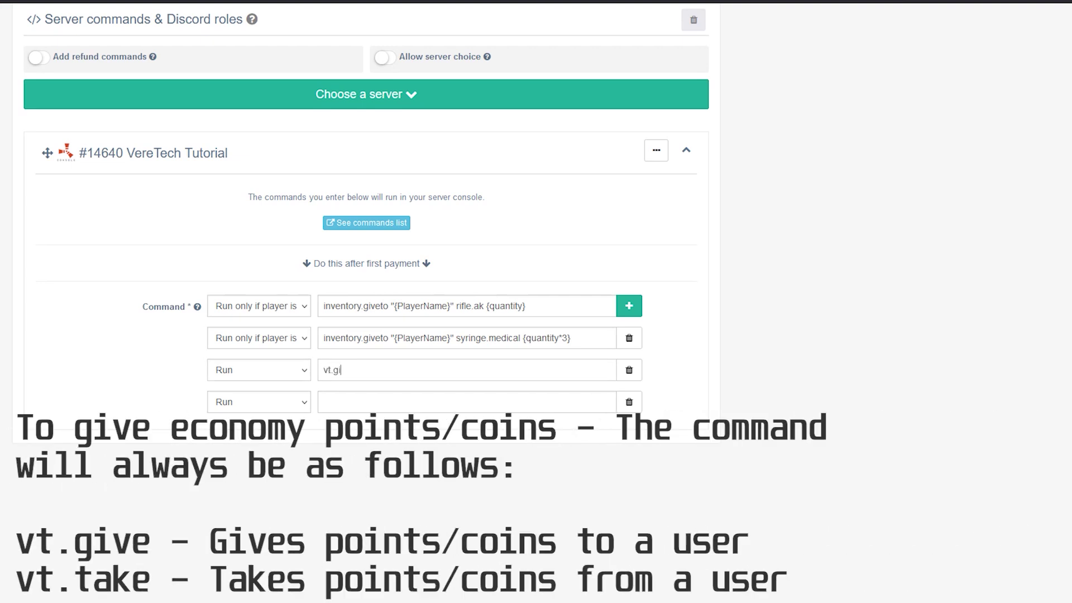
pyautogui.write('ve {q')
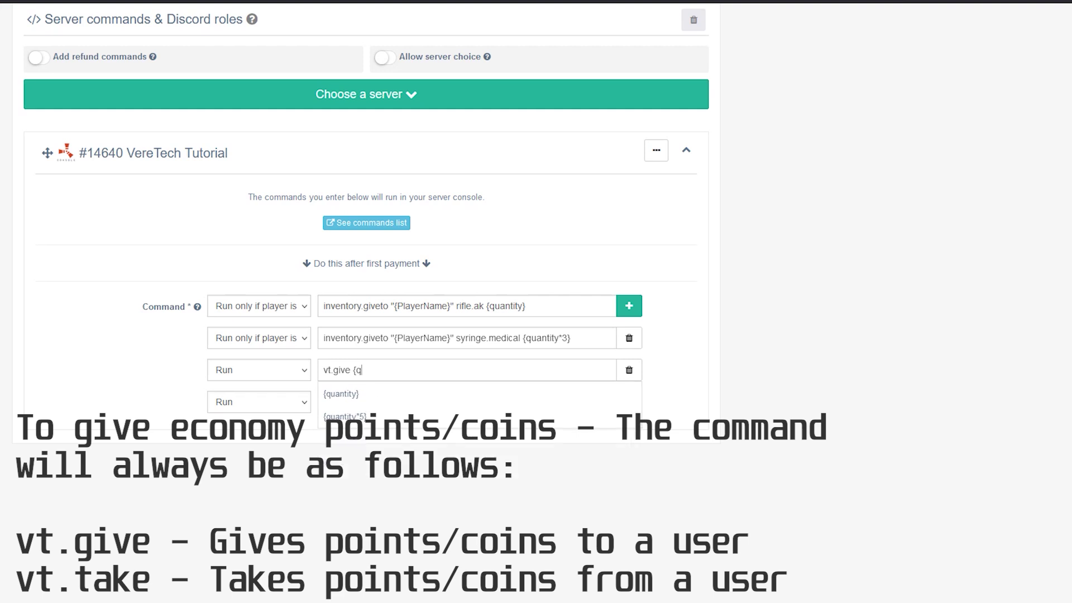
pyautogui.write('uantity')
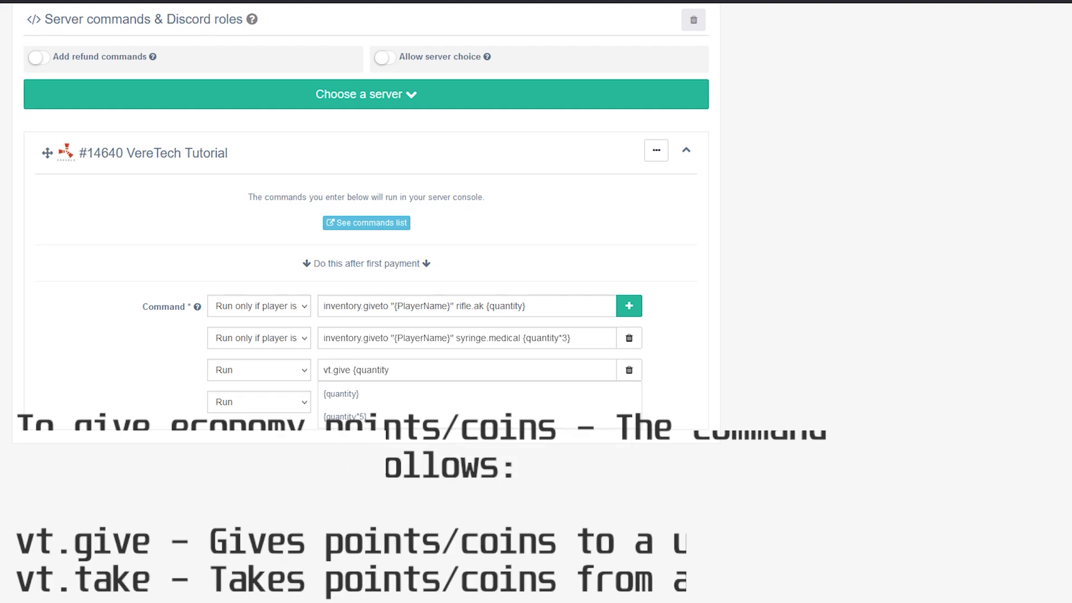
pyautogui.write('*500}')
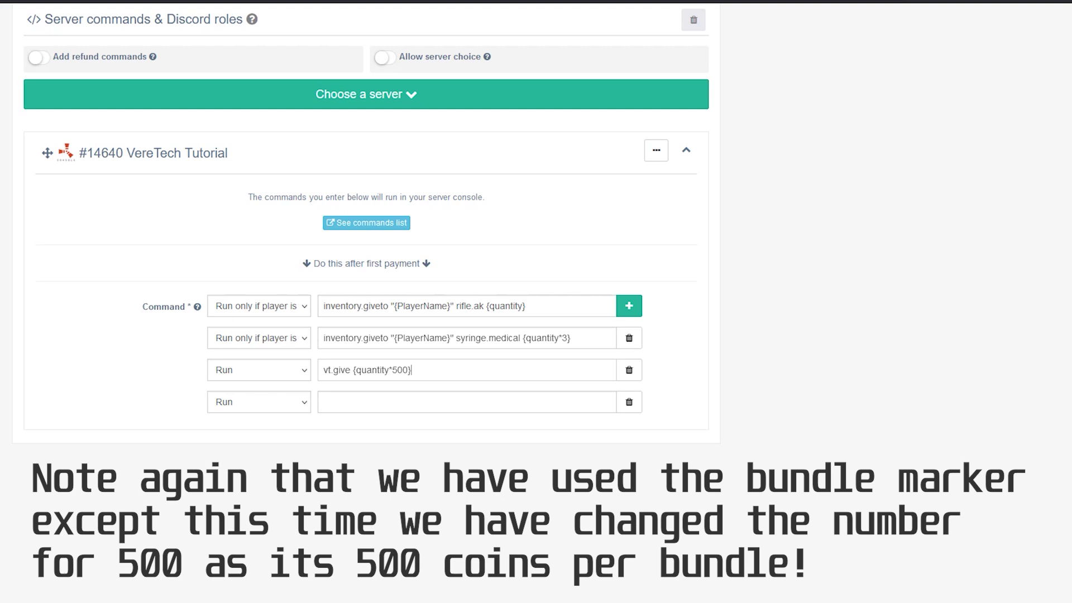
pyautogui.write('bank')
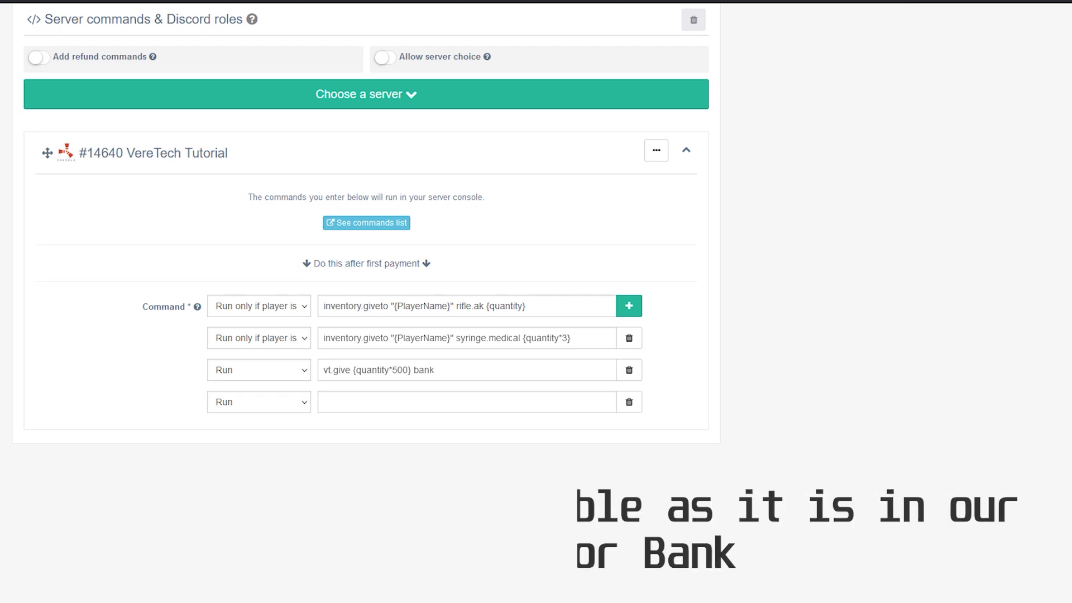
pyautogui.click(259, 402)
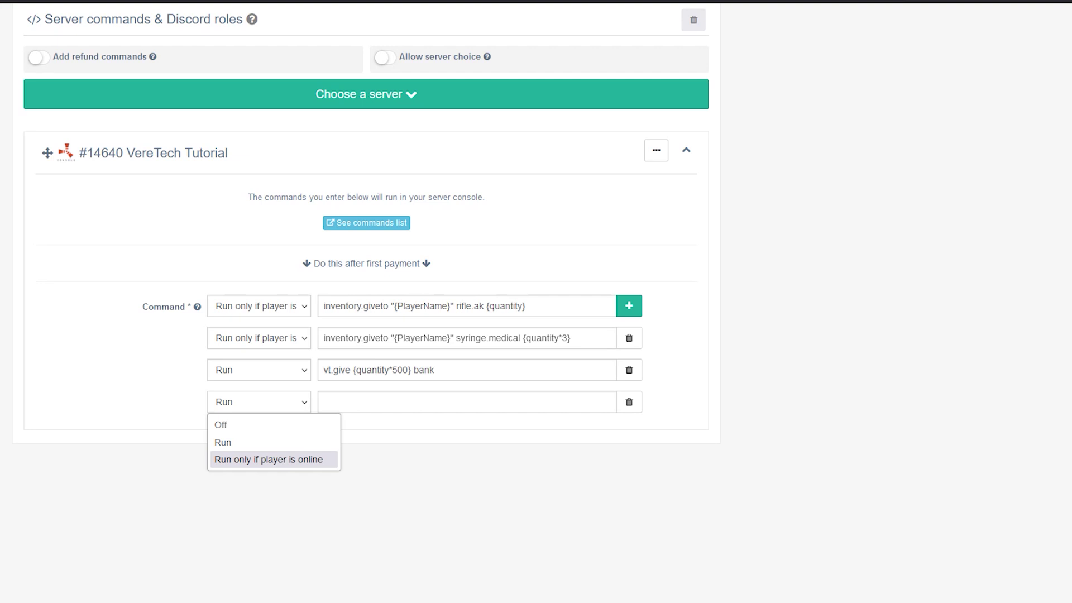
# Make the fourth command an online-only global.say thank-you message pointing to veretech.tip4serv.com.
pyautogui.press('Return')
pyautogui.press('Tab')
pyautogui.write('global.say {"}')
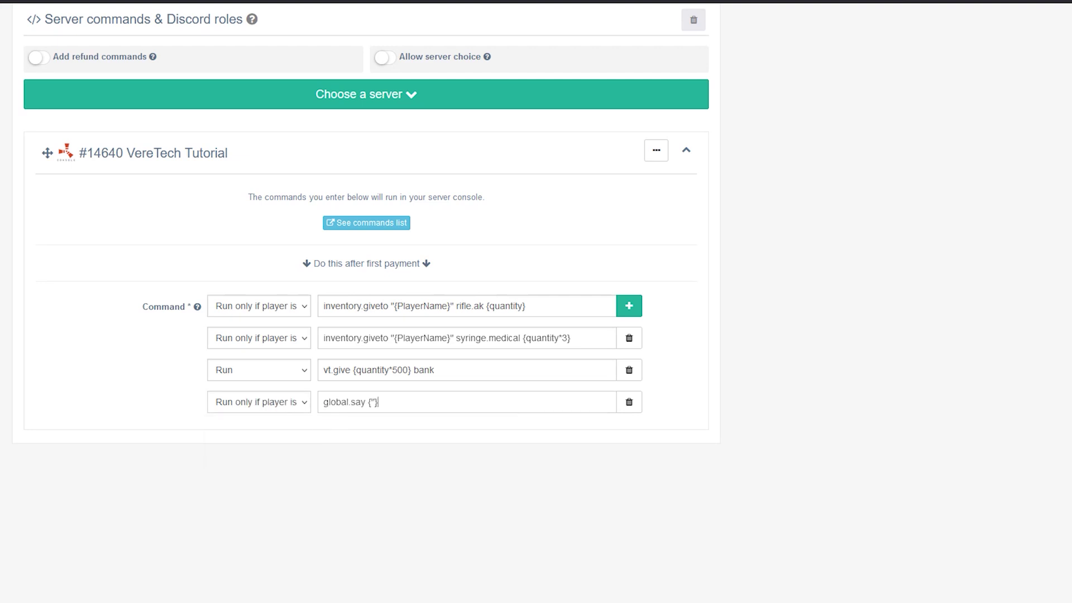
pyautogui.press('BackSpace')
pyautogui.write('PlayerName}" just supported')
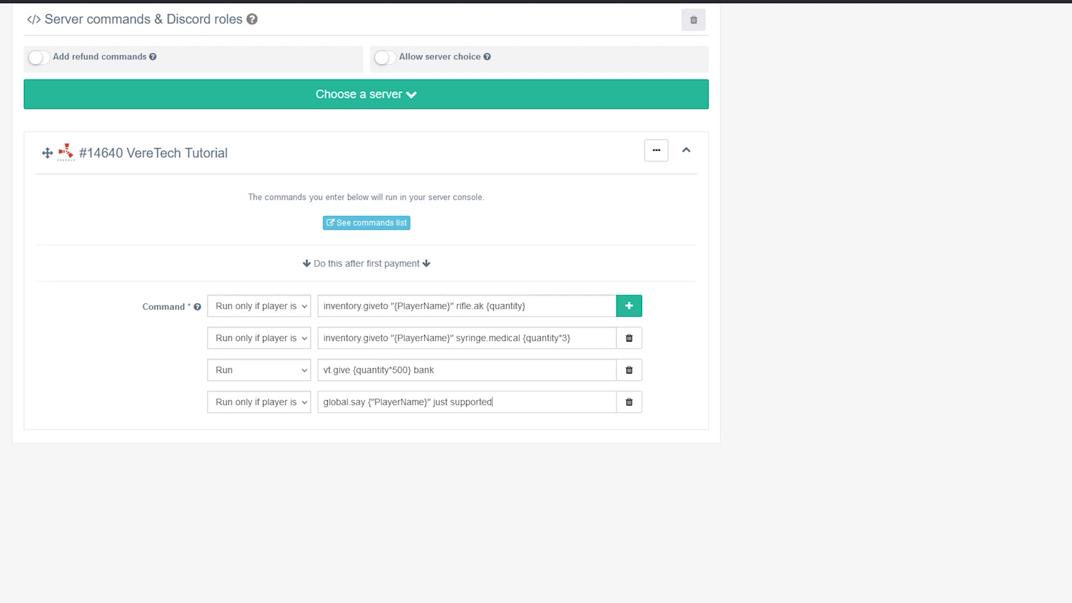
pyautogui.write(' us with a purchase! To get yours head over y')
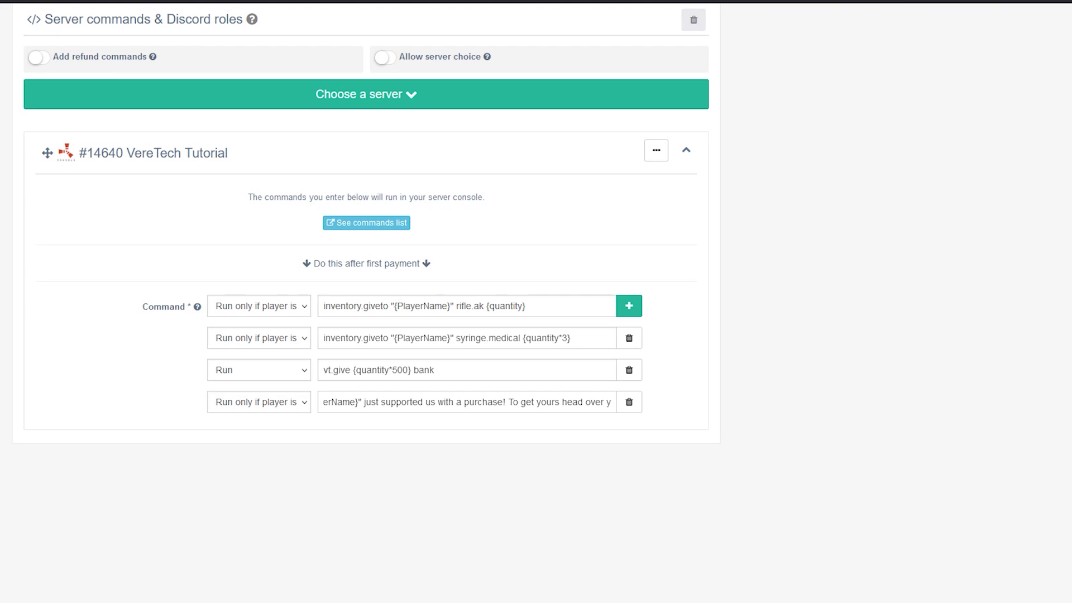
pyautogui.write('o veretech')
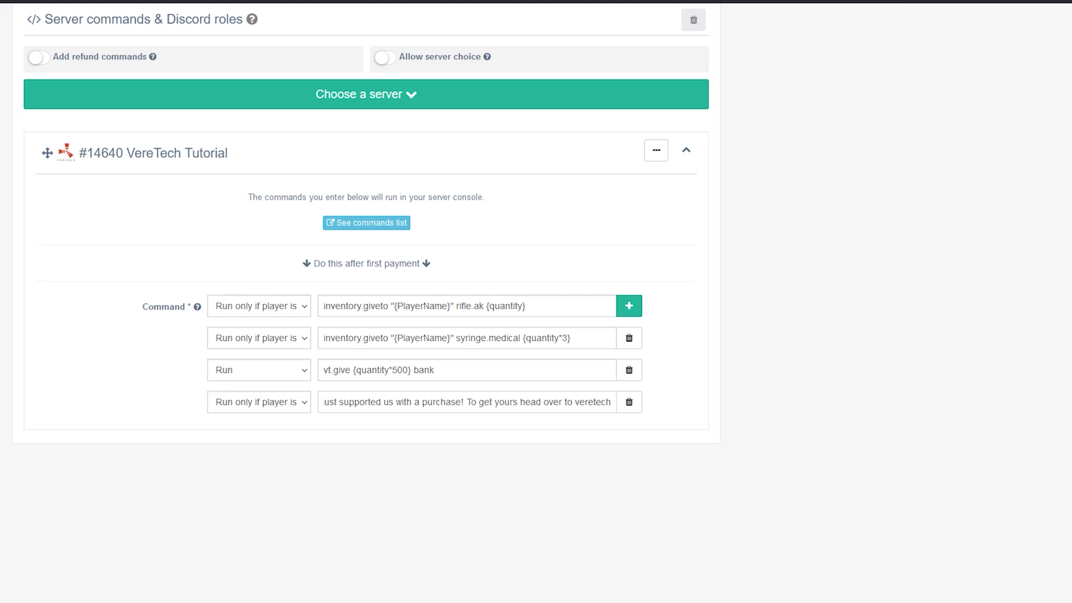
pyautogui.write('.tip4serv.com!')
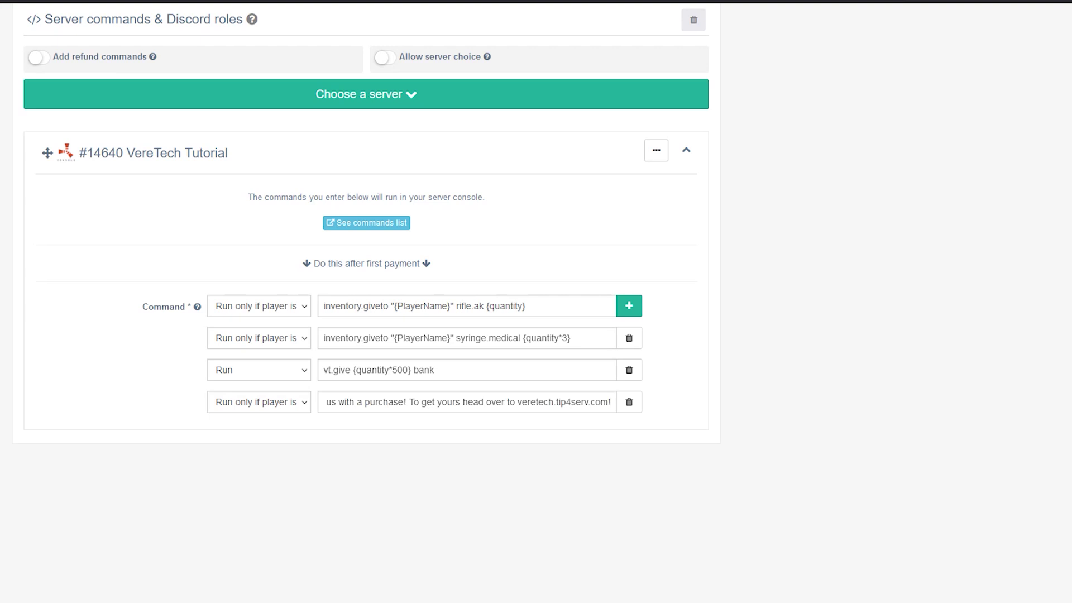
pyautogui.scroll(7, 366, 302)
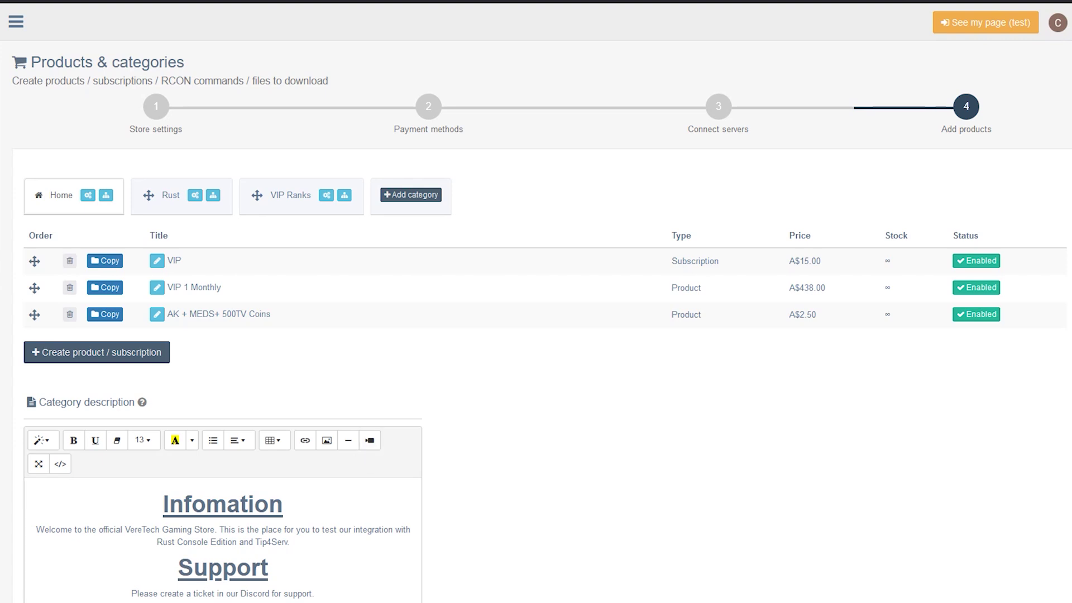
# Create a second product 'Full Metal AK' at price 5 with description 'Full Metal Kit'.
pyautogui.click(96, 352)
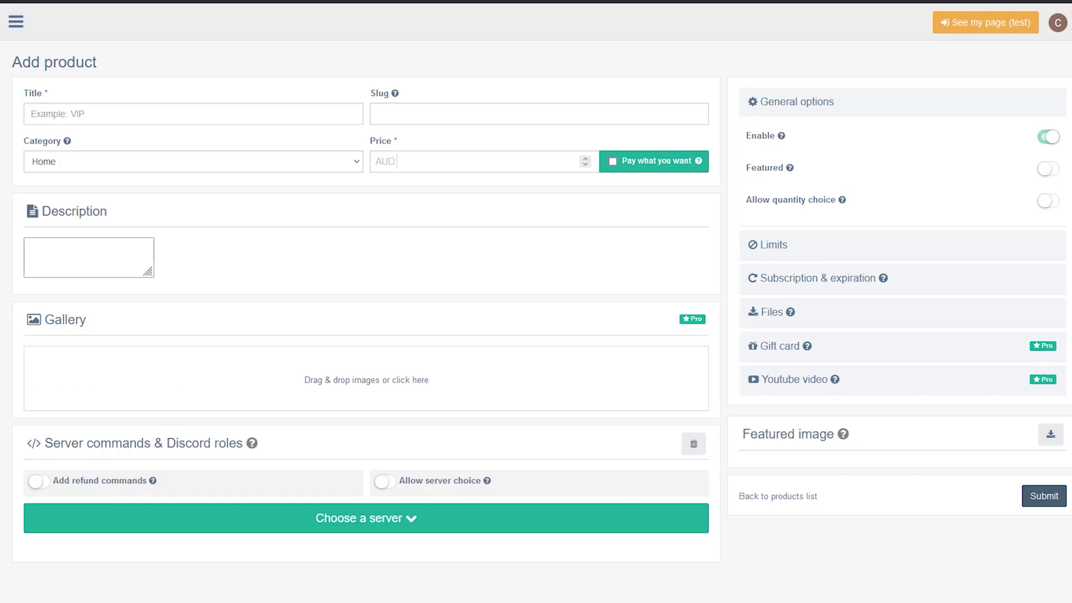
pyautogui.click(193, 113)
pyautogui.write('F')
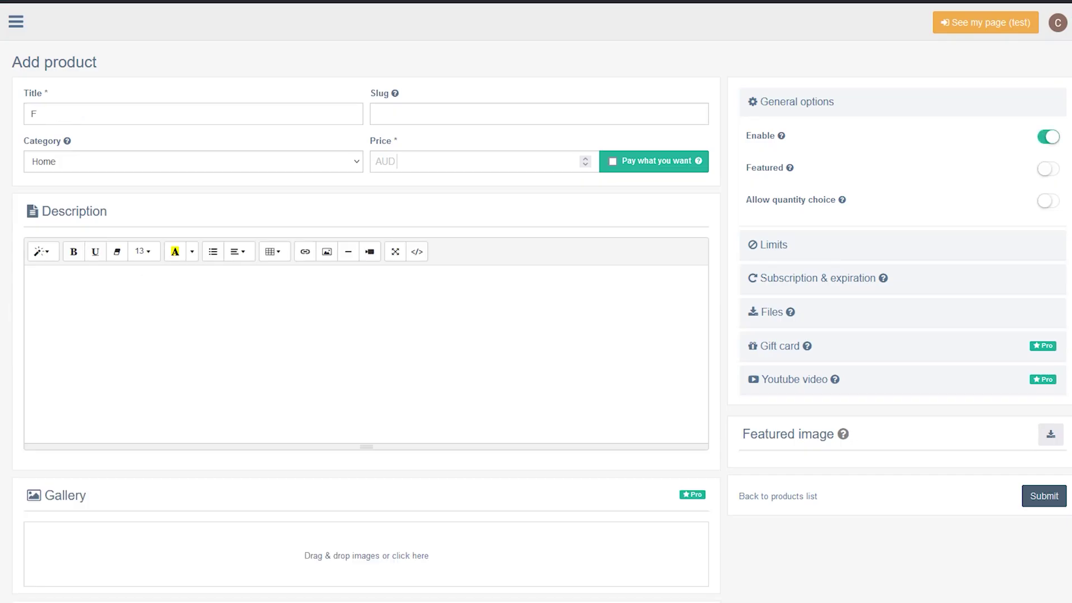
pyautogui.write('ull Metal AK')
pyautogui.click(401, 161)
pyautogui.write('5')
pyautogui.click(31, 278)
pyautogui.write('Full Metal Kit')
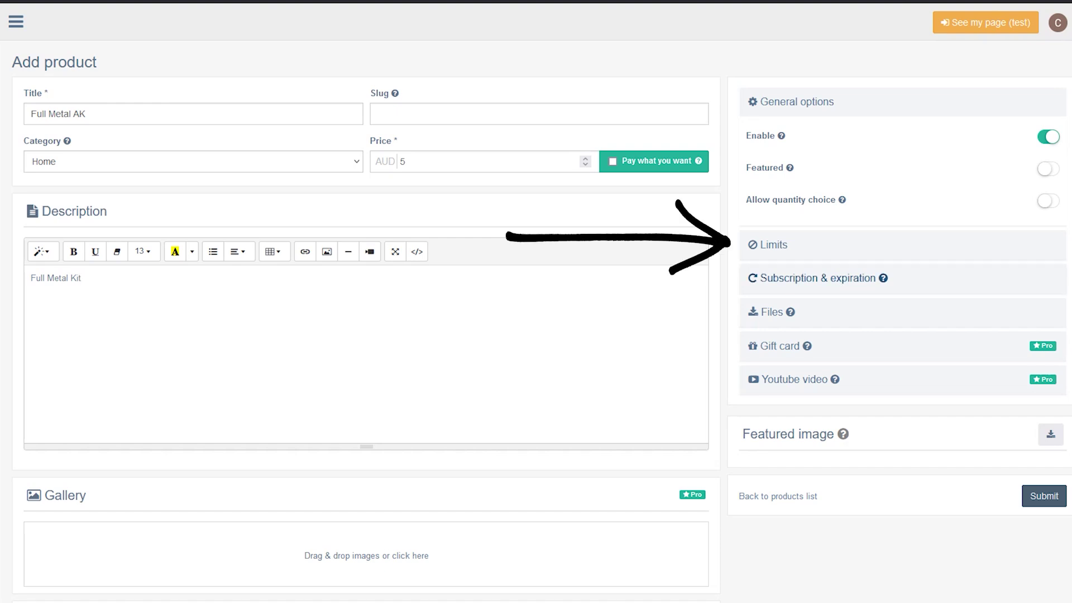
# Turn on the Full Metal AK stock limit and cap it at 20 units.
pyautogui.click(773, 245)
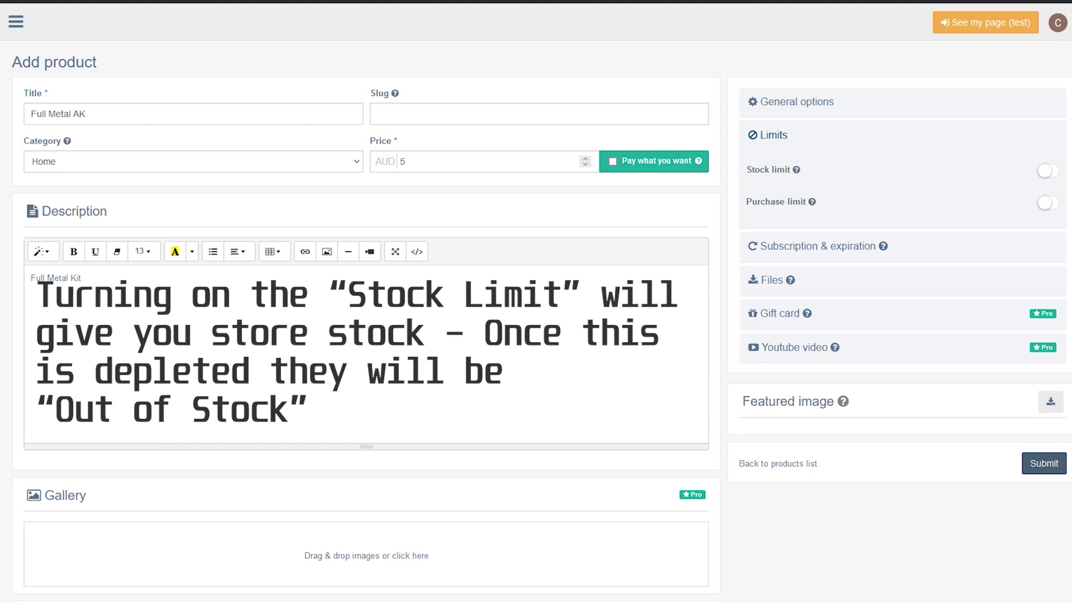
pyautogui.click(1047, 171)
pyautogui.click(897, 192)
pyautogui.write('20')
pyautogui.click(82, 278)
pyautogui.scroll(-5, 366, 427)
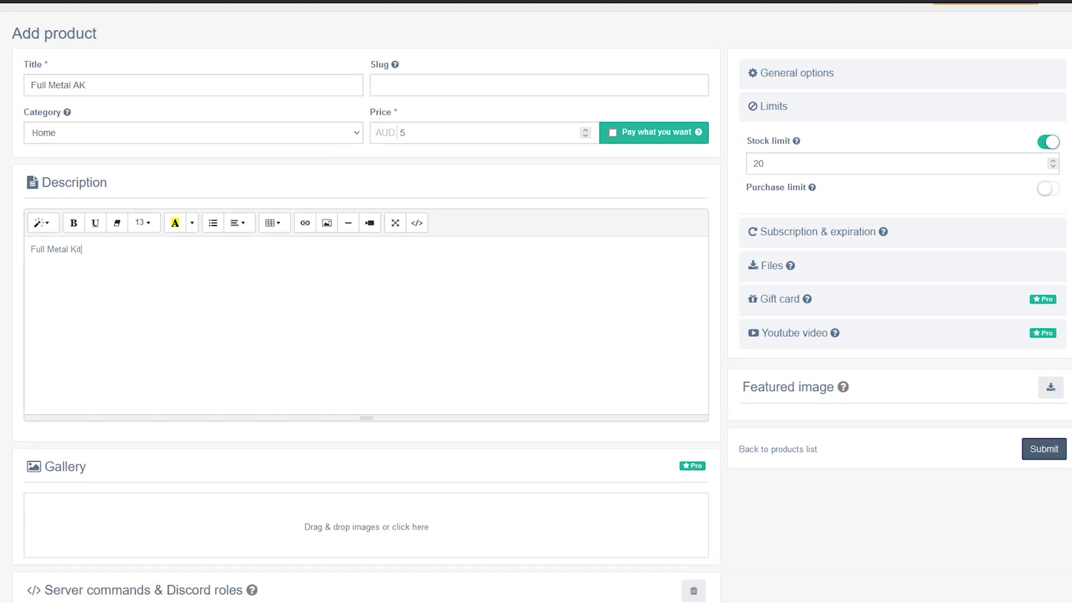
pyautogui.click(366, 427)
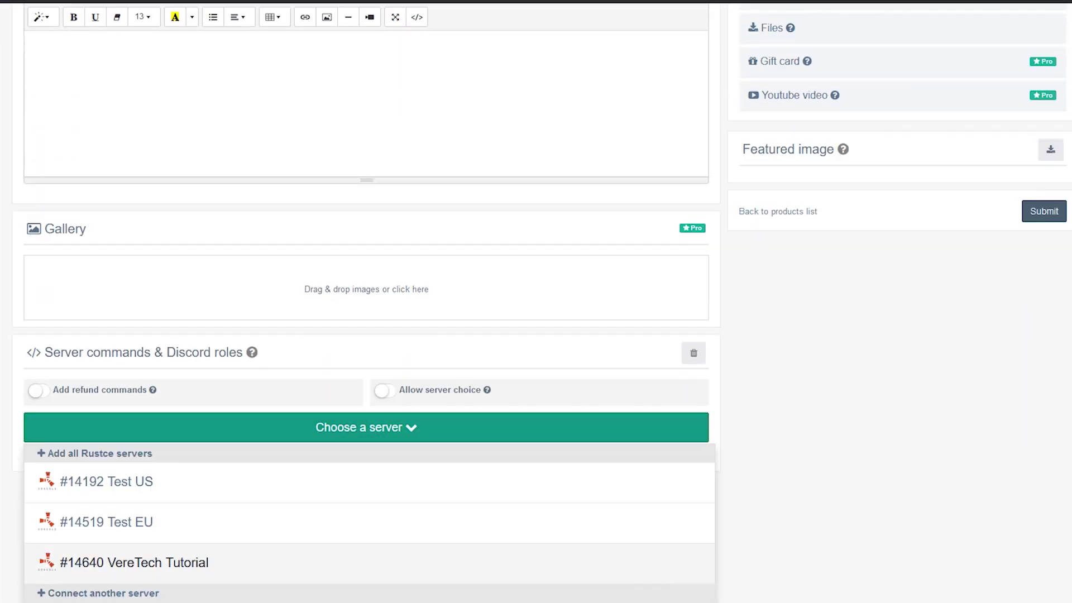
# Attach the VereTech Tutorial server and add a second command row.
pyautogui.click(367, 563)
pyautogui.scroll(-6, 366, 562)
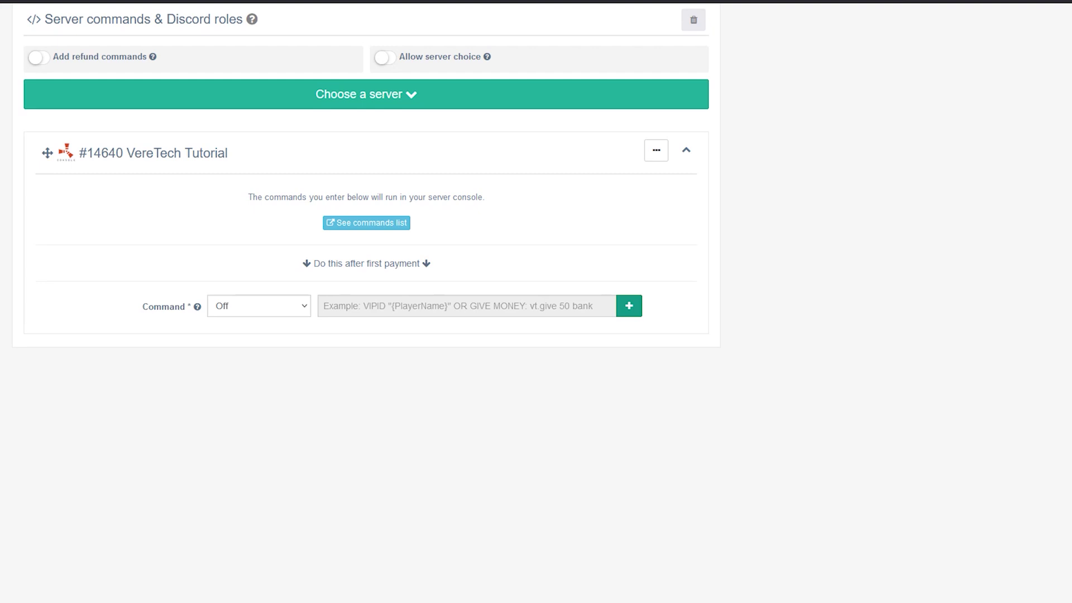
pyautogui.click(629, 305)
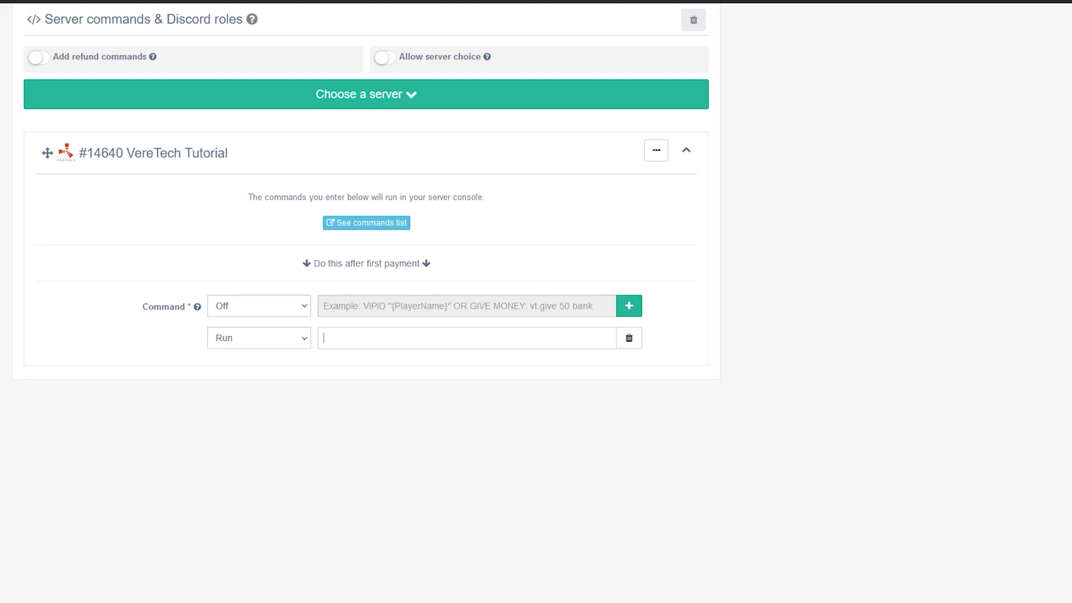
# Set the first command to online-only: kit givetoplayer test "{PlayerName}".
pyautogui.click(259, 306)
pyautogui.press('Down')
pyautogui.press('Down')
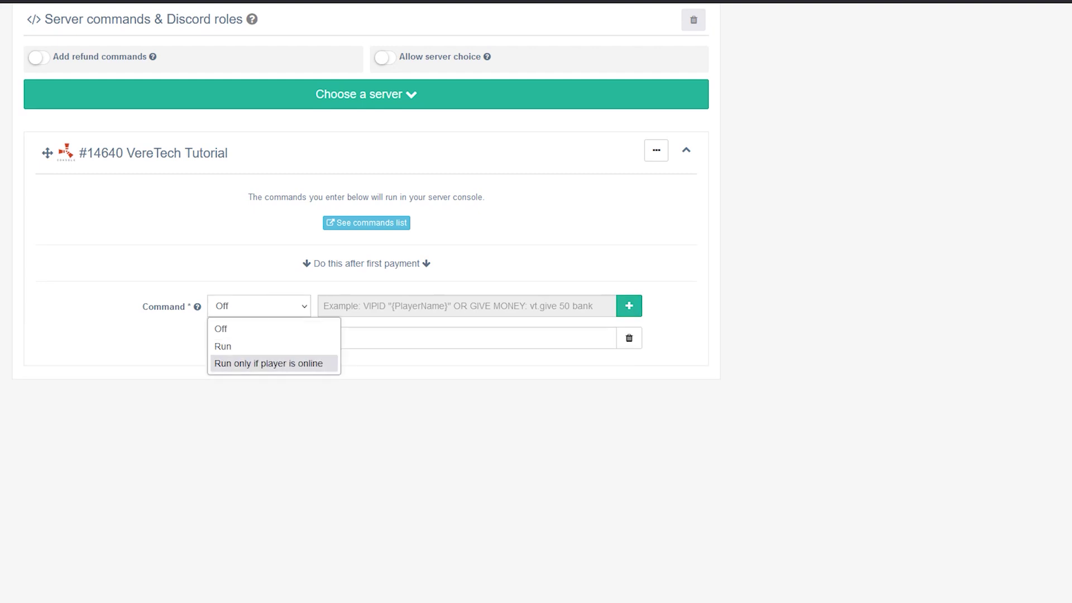
pyautogui.press('Return')
pyautogui.press('Tab')
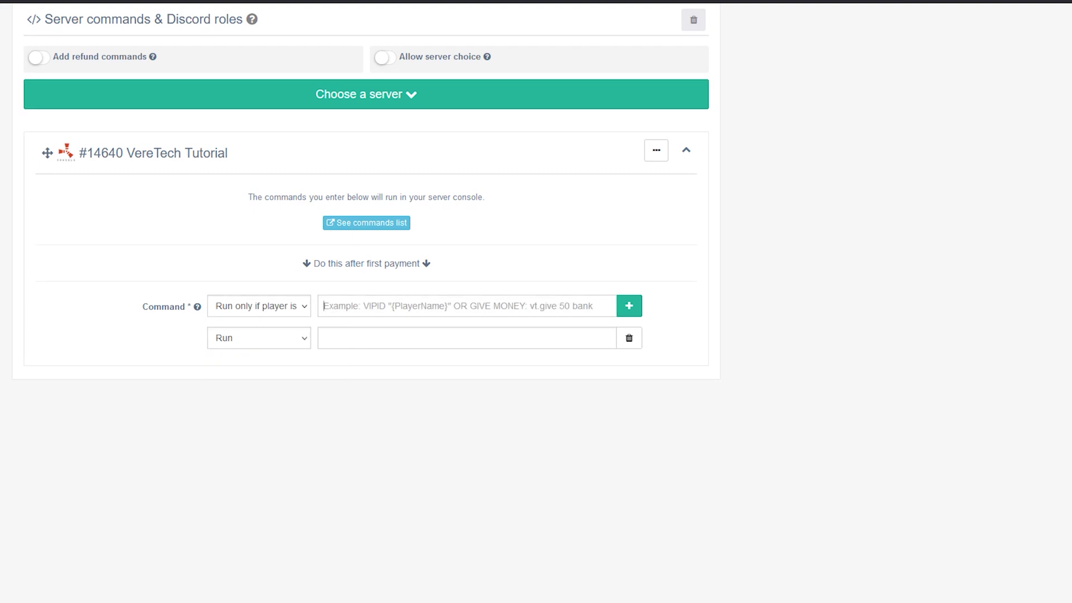
pyautogui.write('kit g')
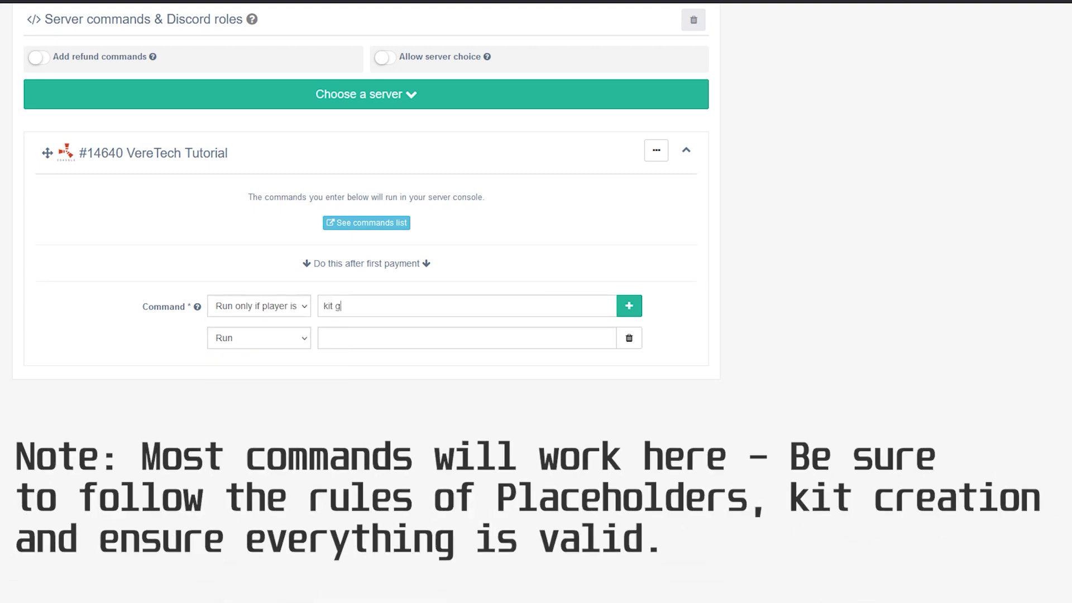
pyautogui.write('ivetoplayer test "{PlayerName}"')
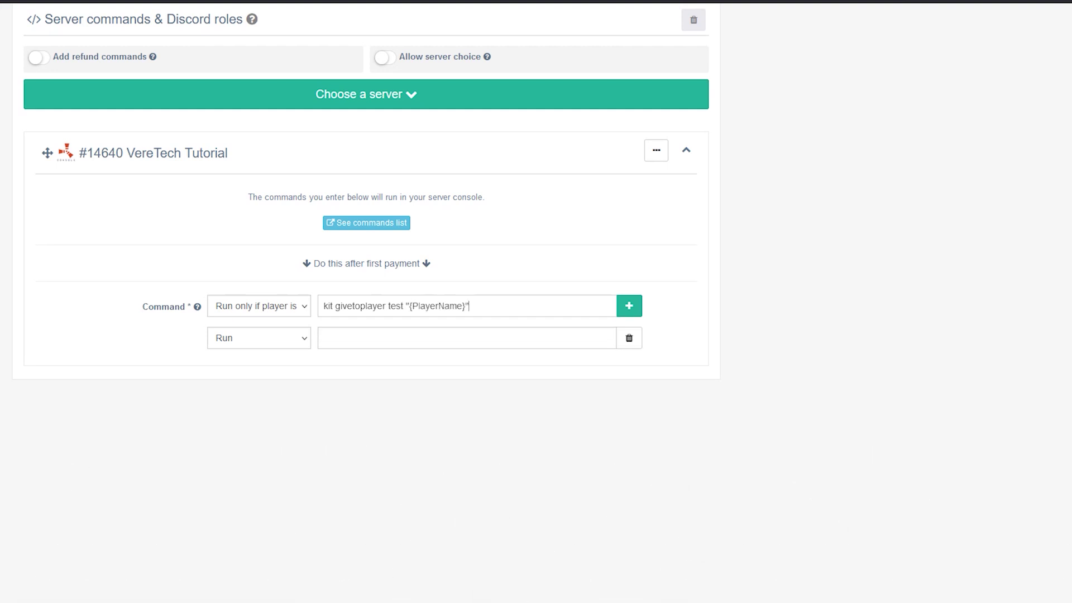
# Add the second command vt.take 500 wallet and submit the Full Metal AK product.
pyautogui.click(324, 337)
pyautogui.write('vt.take')
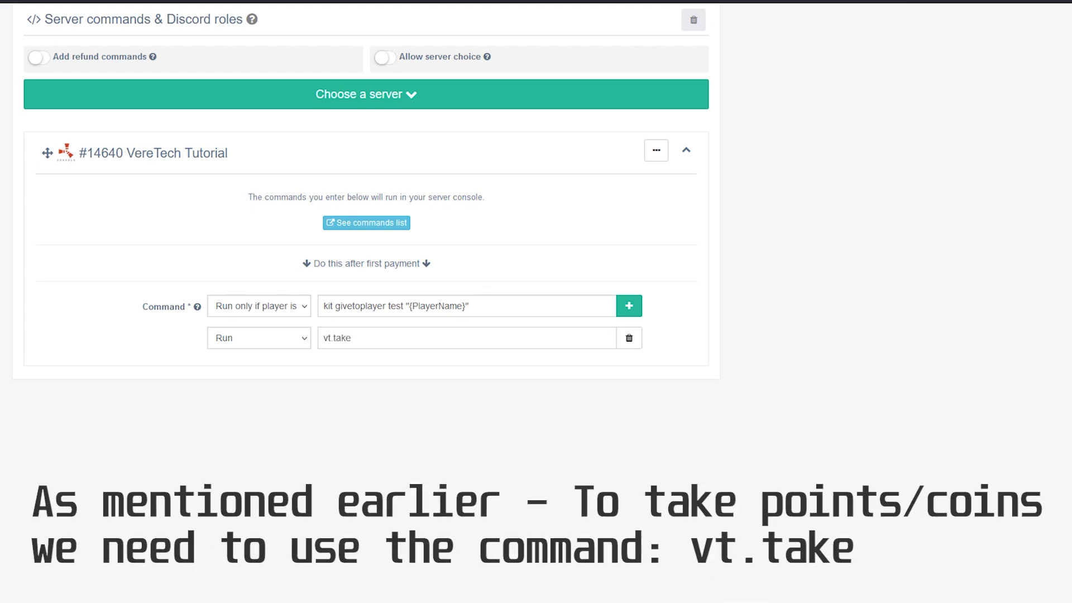
pyautogui.write(' 500 wallet')
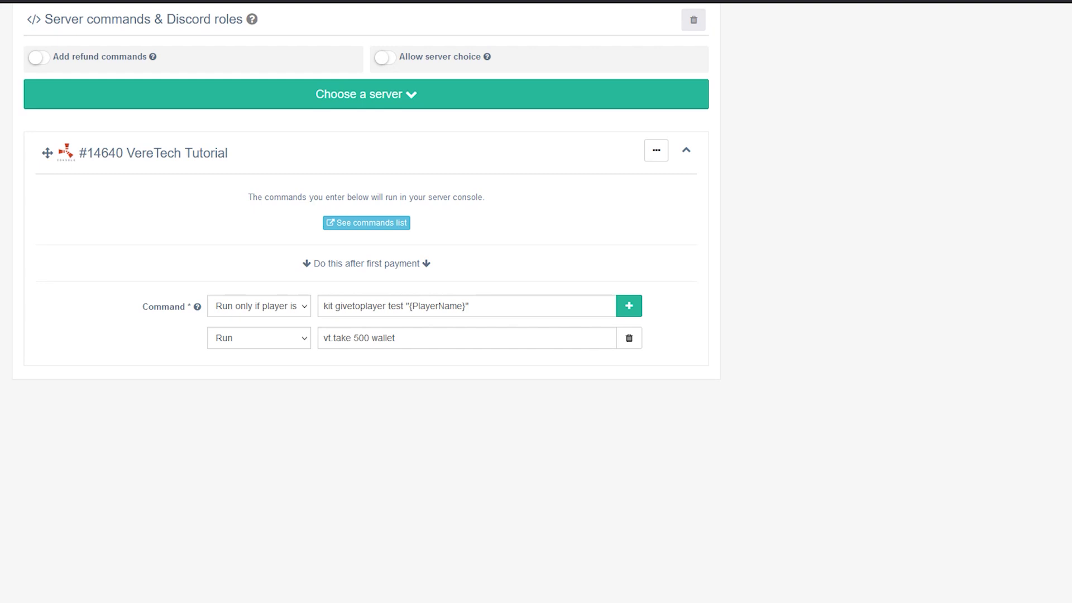
pyautogui.scroll(6, 366, 301)
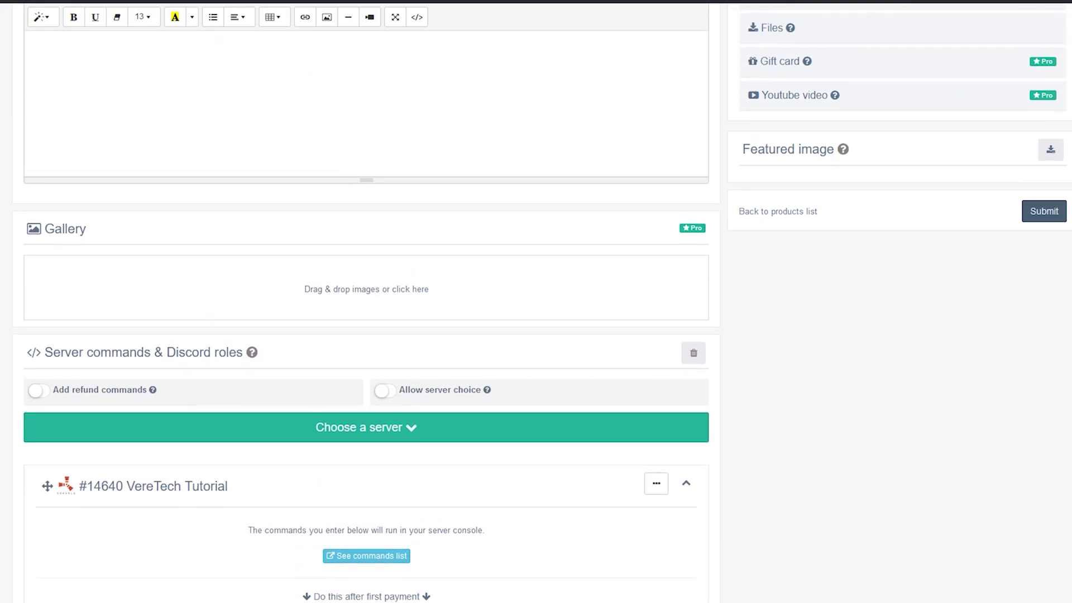
pyautogui.click(1043, 212)
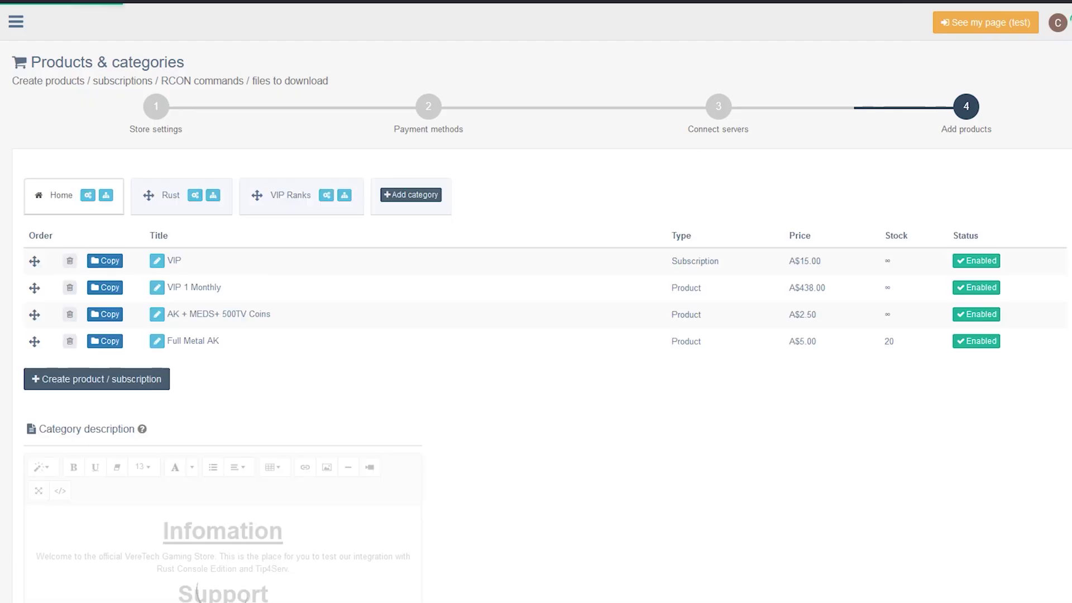